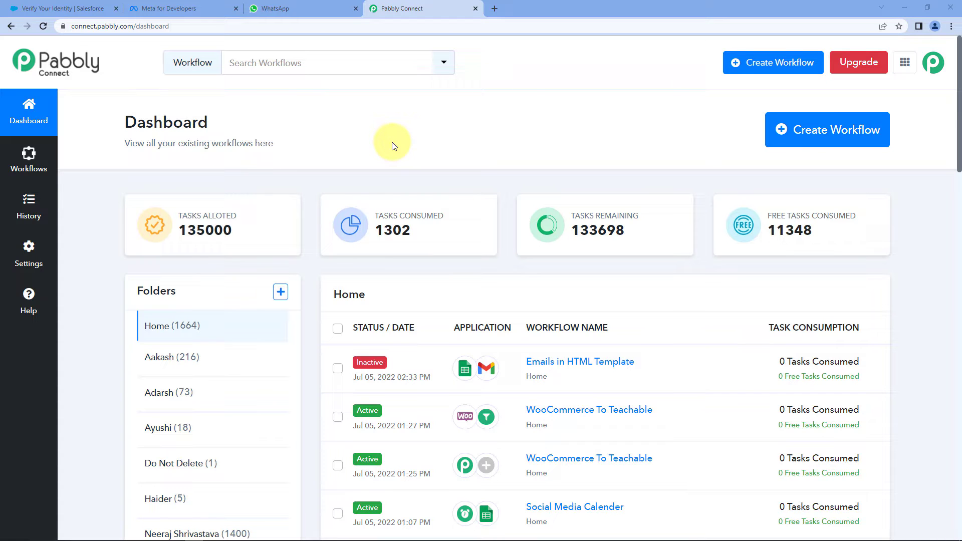
# Load the Pabbly Connect website (pabbly.com/connect) in a new browser tab
pyautogui.click(494, 8)
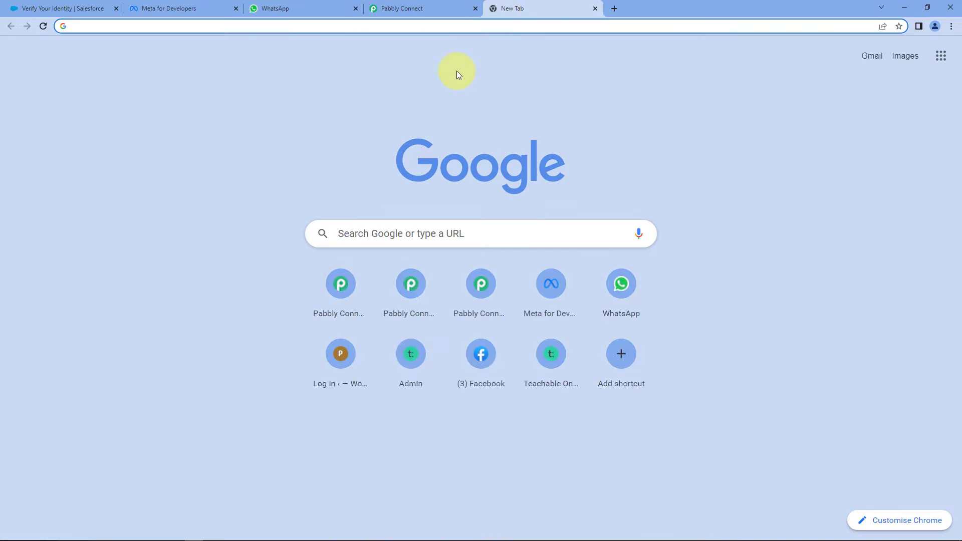
pyautogui.write('pabbl')
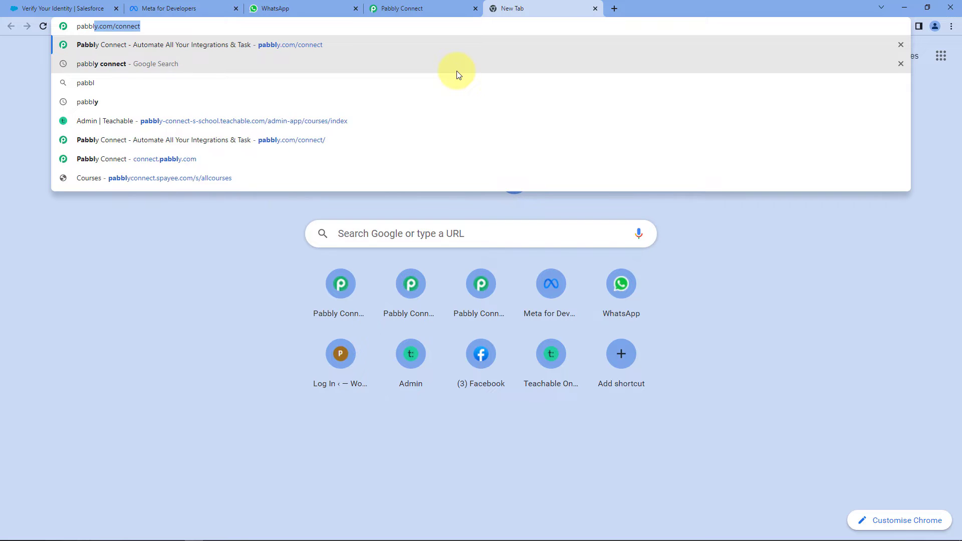
pyautogui.write('y.com/connec')
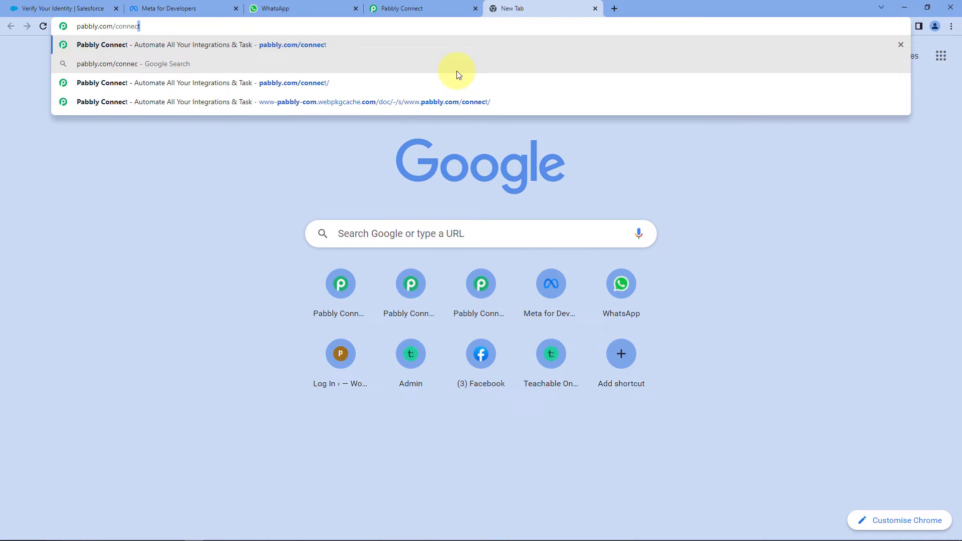
pyautogui.press('Return')
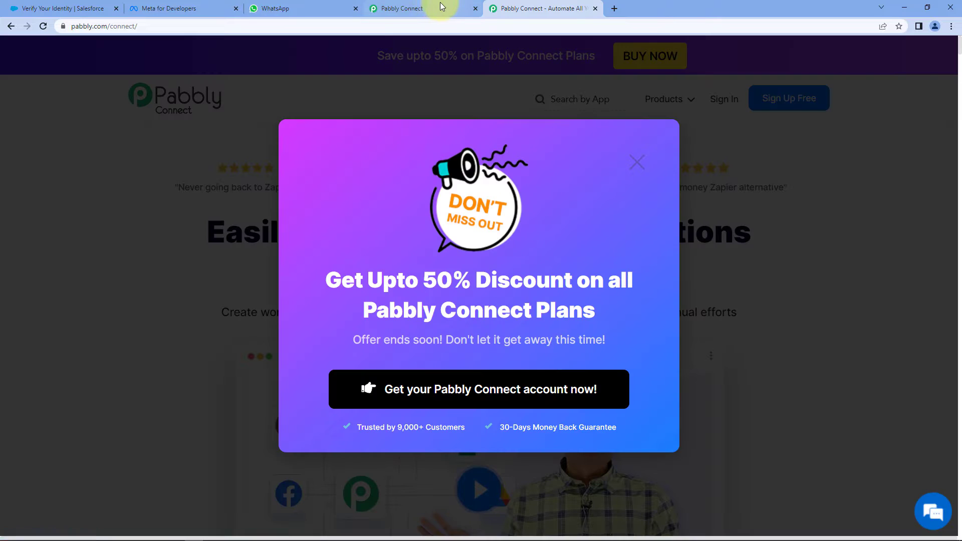
# Close the website tab and create a workflow named 'Salesforce to WhatsApp'
pyautogui.click(436, 8)
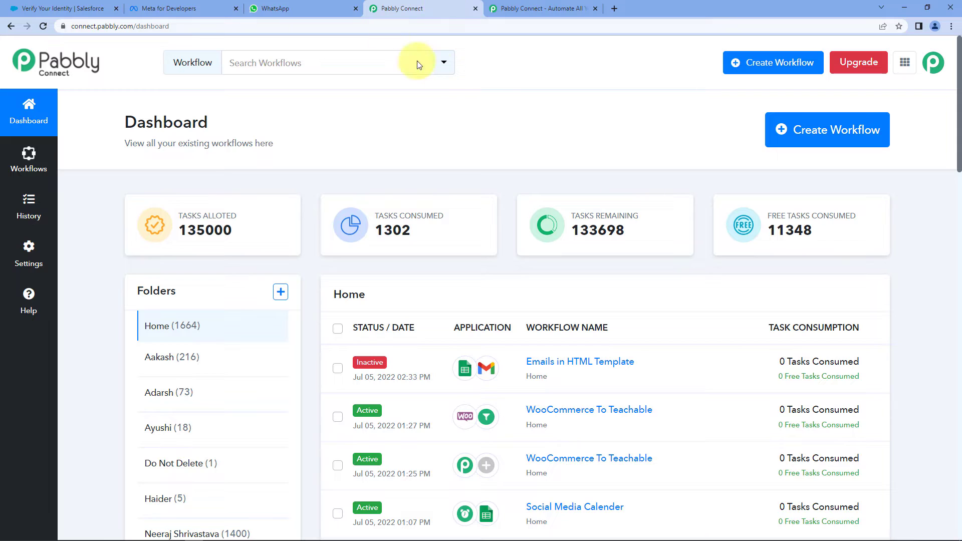
pyautogui.click(596, 9)
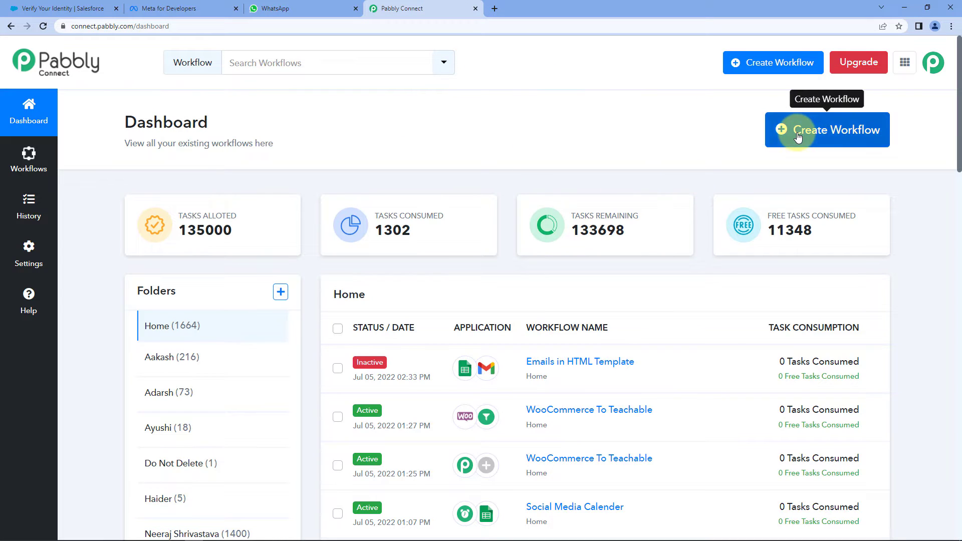
pyautogui.click(780, 131)
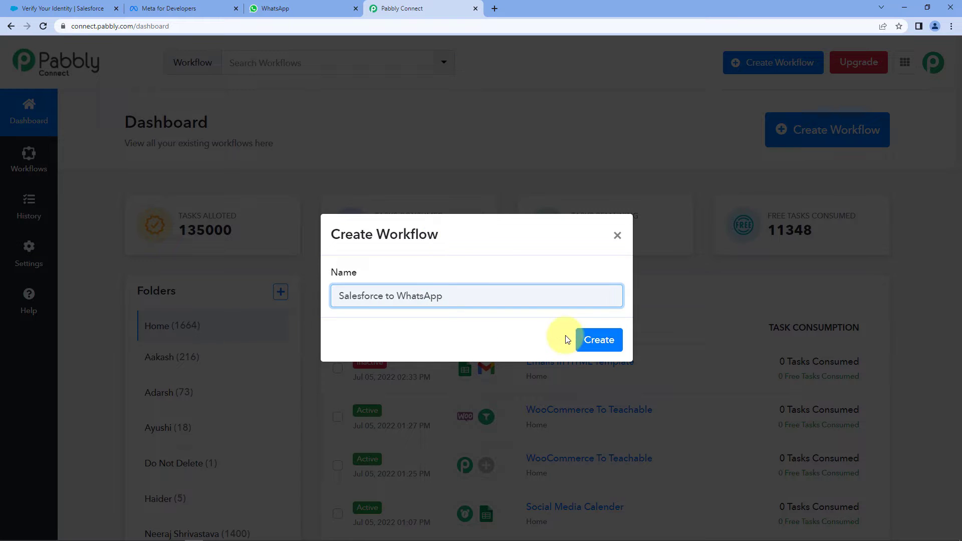
pyautogui.click(603, 343)
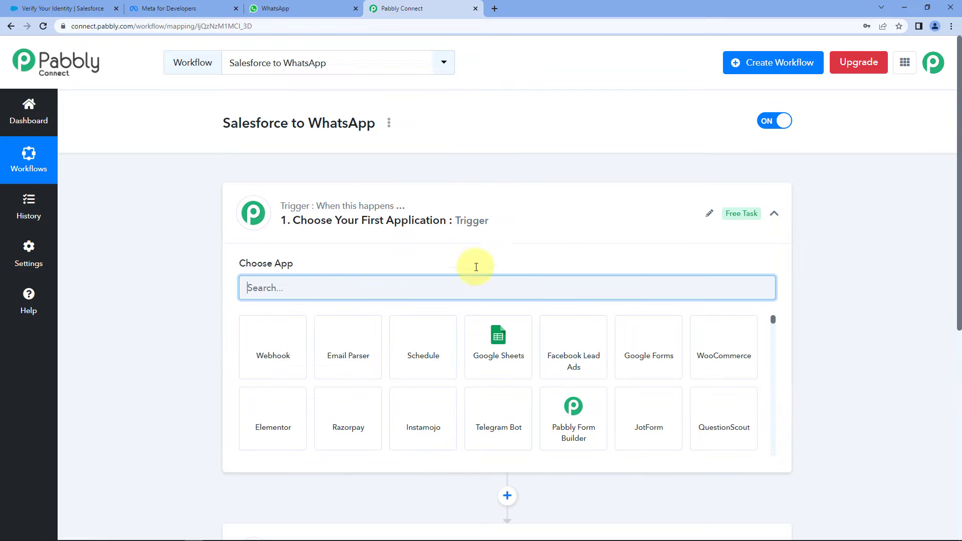
# Choose Salesforce as the trigger app with the New Lead event, then begin connecting an account
pyautogui.click(528, 210)
pyautogui.scroll(-1, 191, 209)
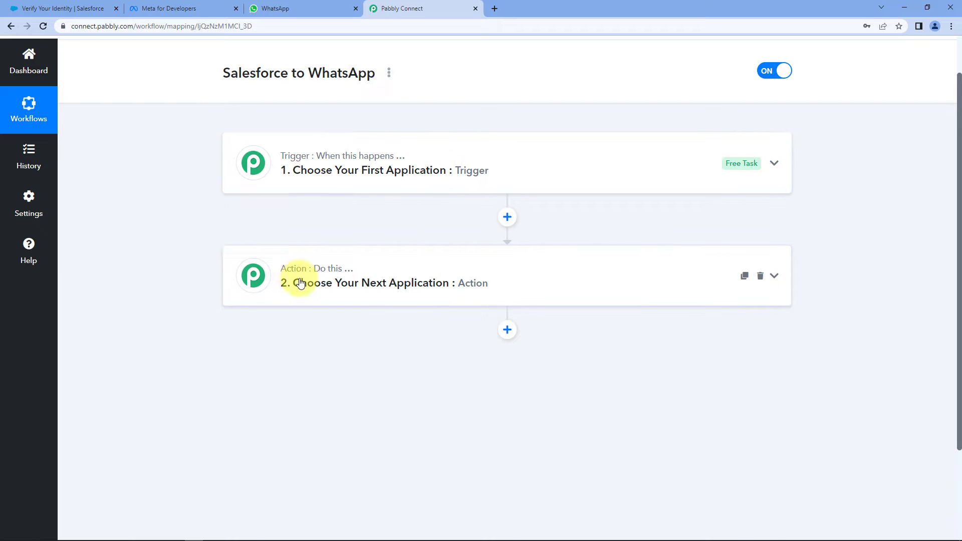
pyautogui.click(438, 155)
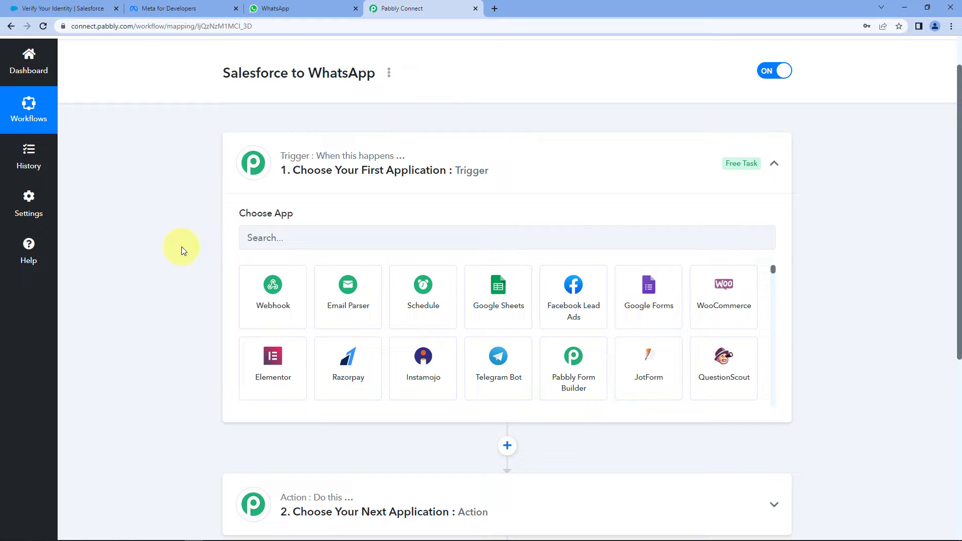
pyautogui.click(294, 234)
pyautogui.write('Salesf')
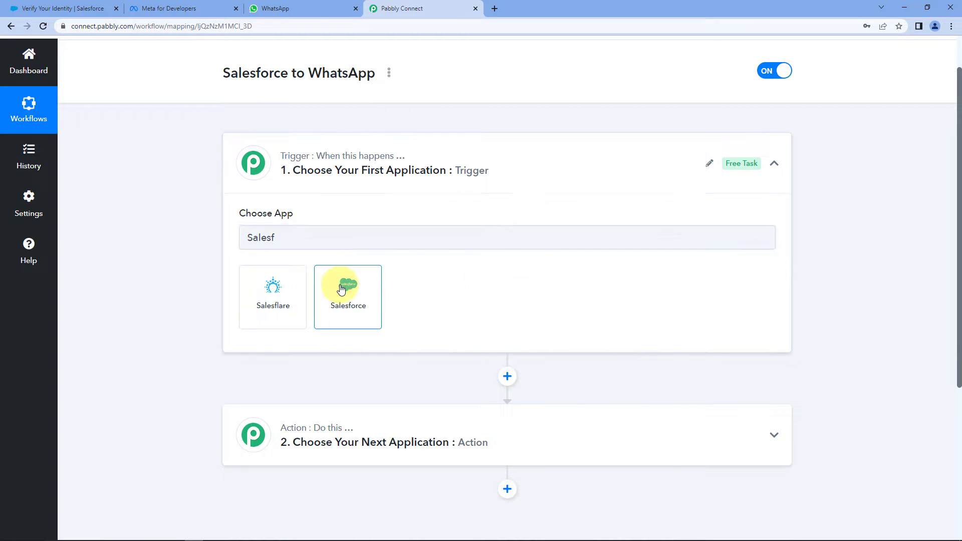
pyautogui.click(338, 279)
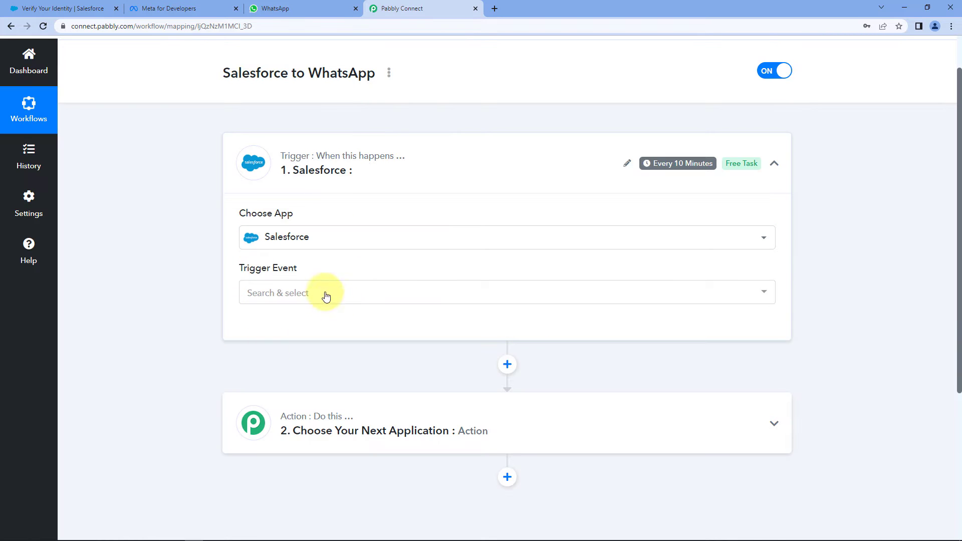
pyautogui.click(314, 302)
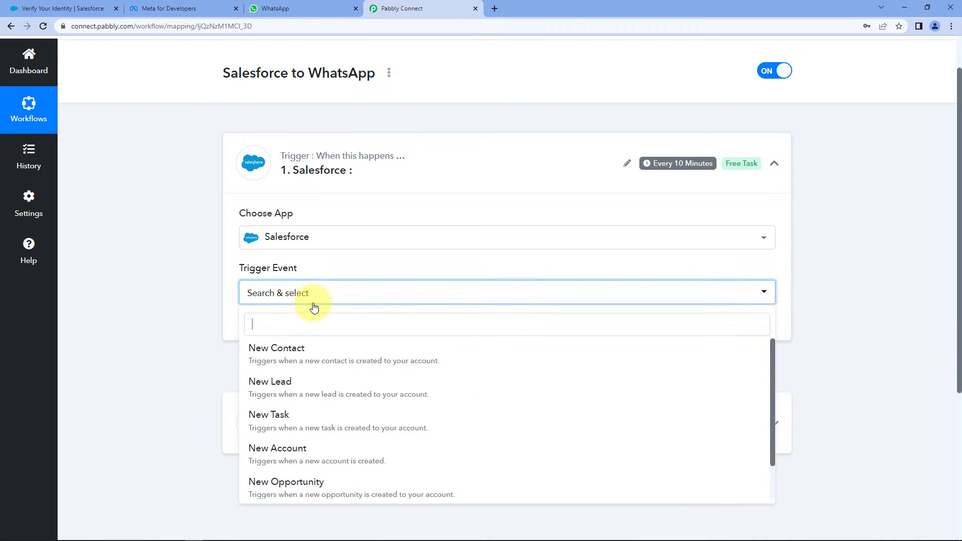
pyautogui.click(333, 393)
pyautogui.click(265, 327)
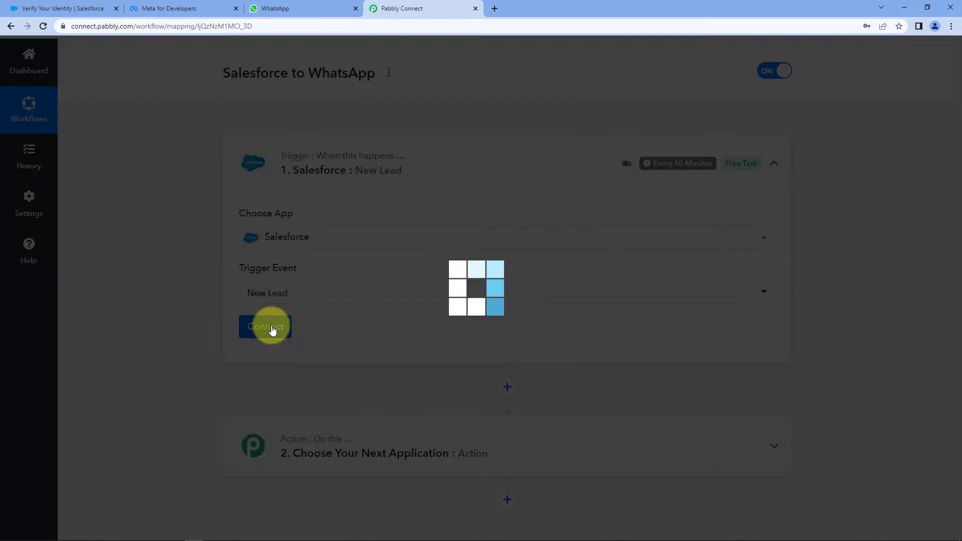
# Add a new Salesforce connection and allow Pabbly Connect access in the Salesforce popup
pyautogui.click(467, 165)
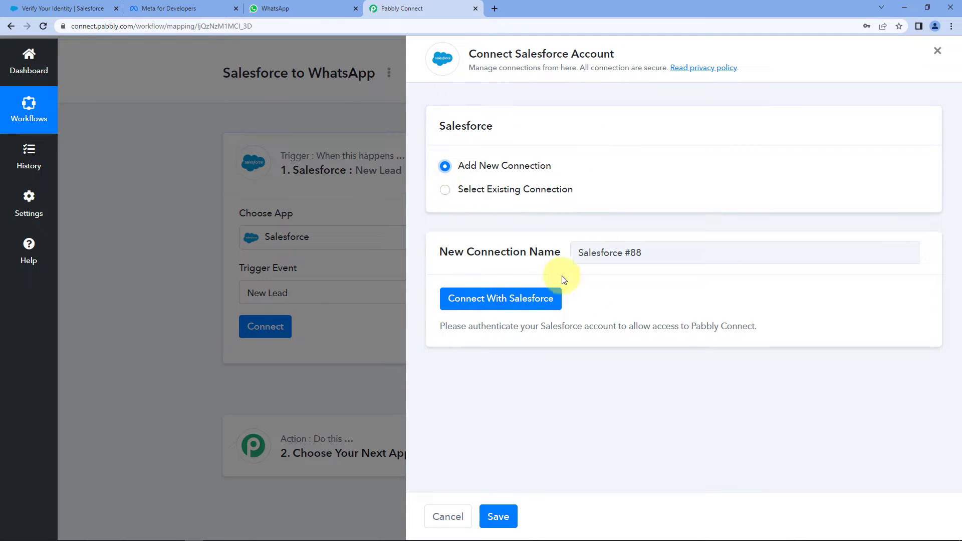
pyautogui.click(512, 300)
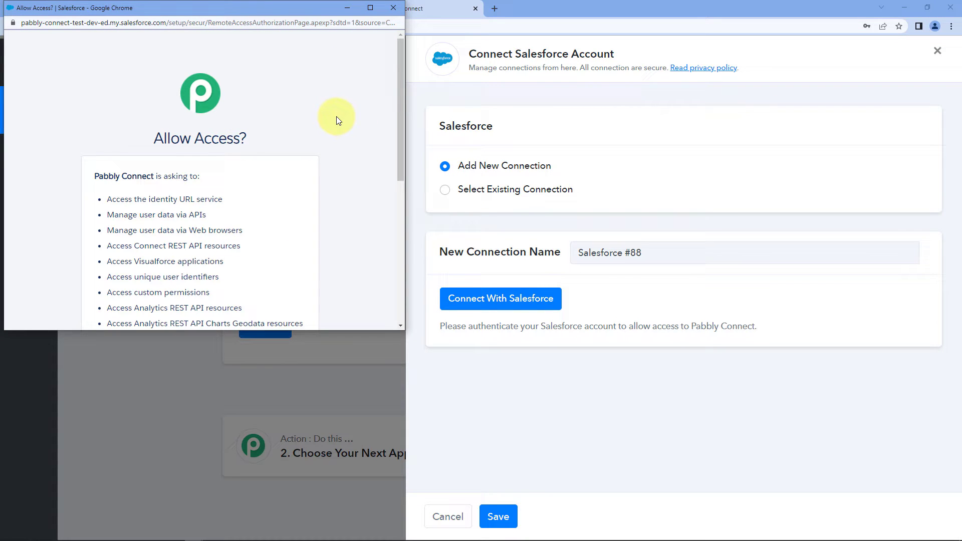
pyautogui.scroll(-5, 336, 117)
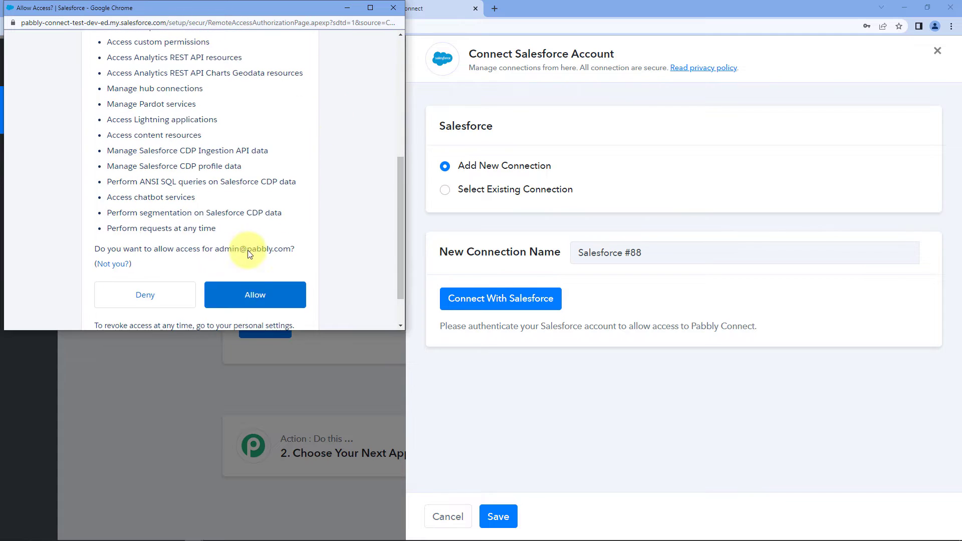
pyautogui.click(259, 296)
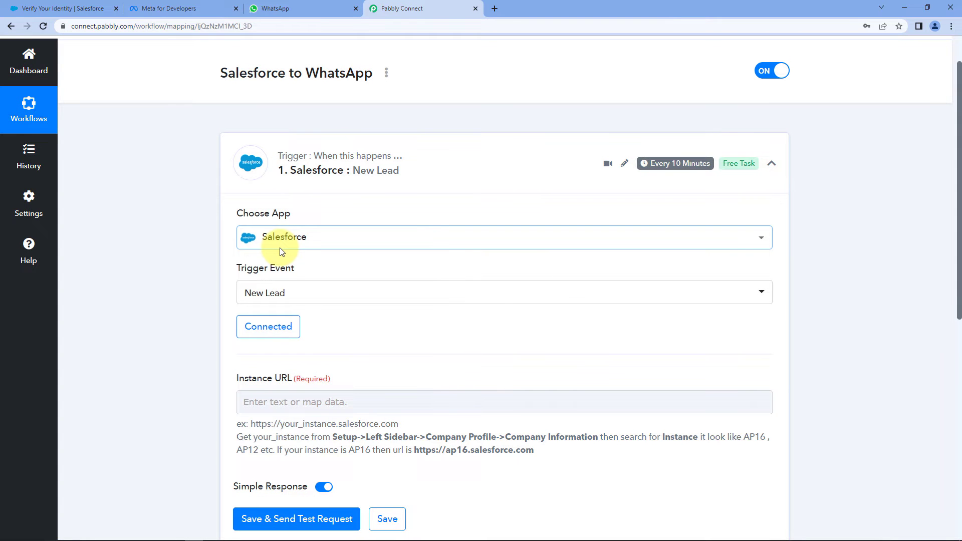
pyautogui.scroll(-2, 158, 257)
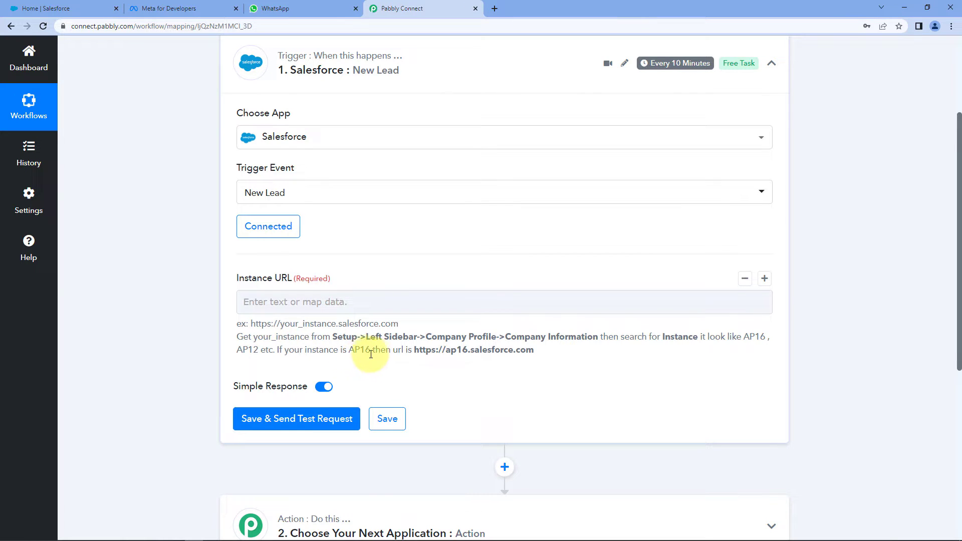
pyautogui.moveTo(415, 352); pyautogui.dragTo(528, 359)
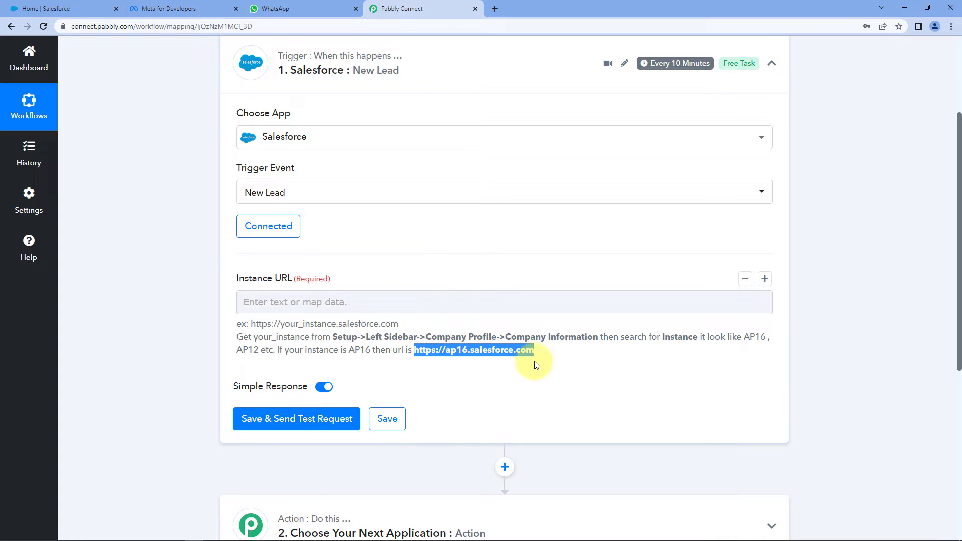
pyautogui.click(476, 348)
pyautogui.moveTo(337, 335); pyautogui.dragTo(600, 343)
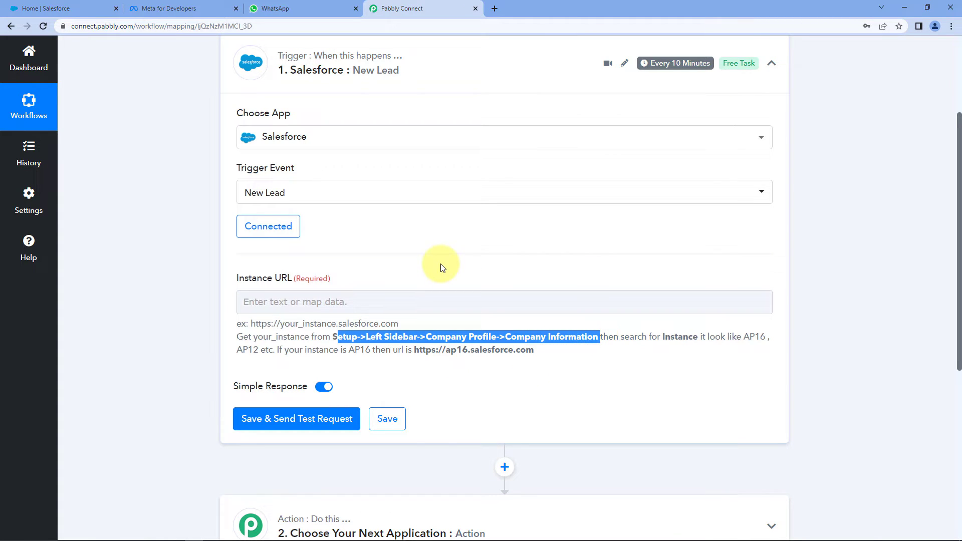
pyautogui.click(83, 10)
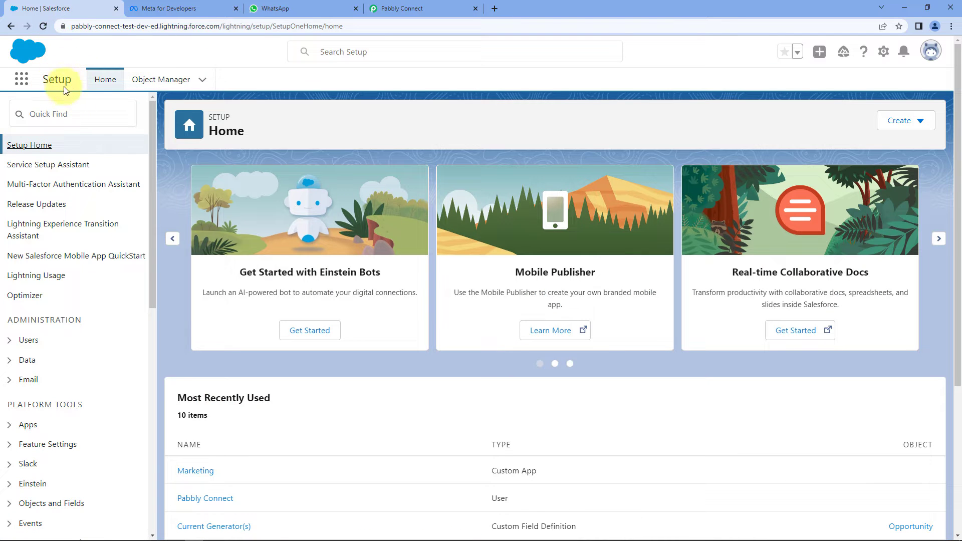
# Find the Instance value AP16 under Company Settings > Company Information, then return to Pabbly Connect
pyautogui.scroll(-9, 90, 208)
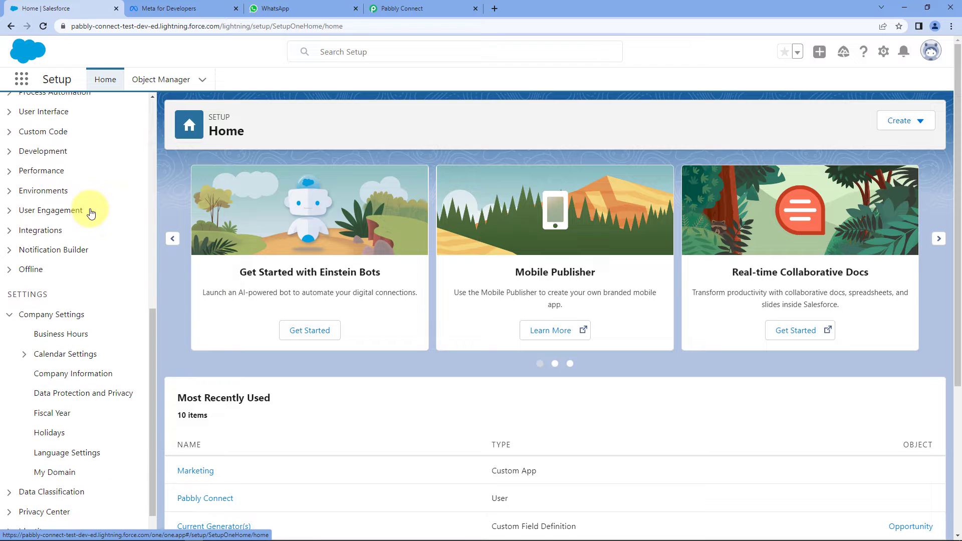
pyautogui.click(37, 315)
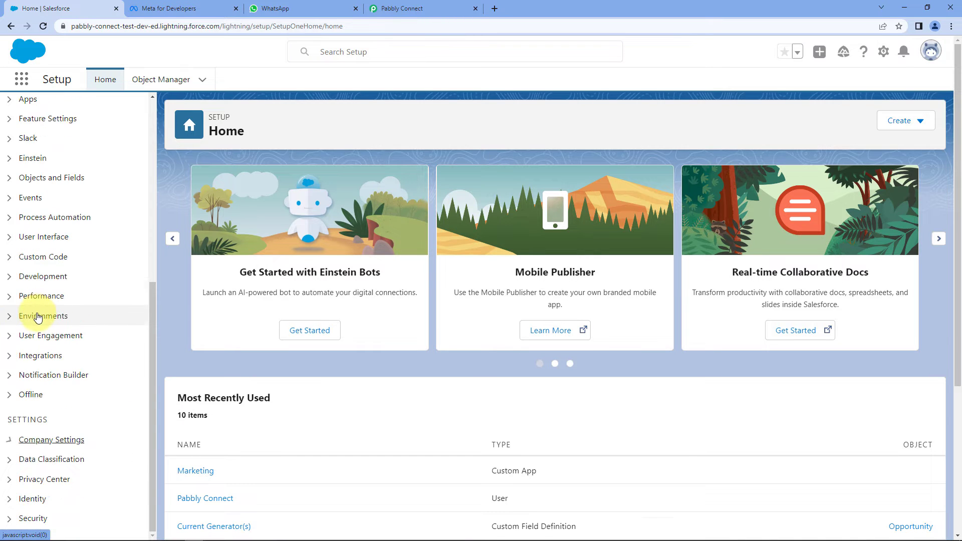
pyautogui.click(10, 441)
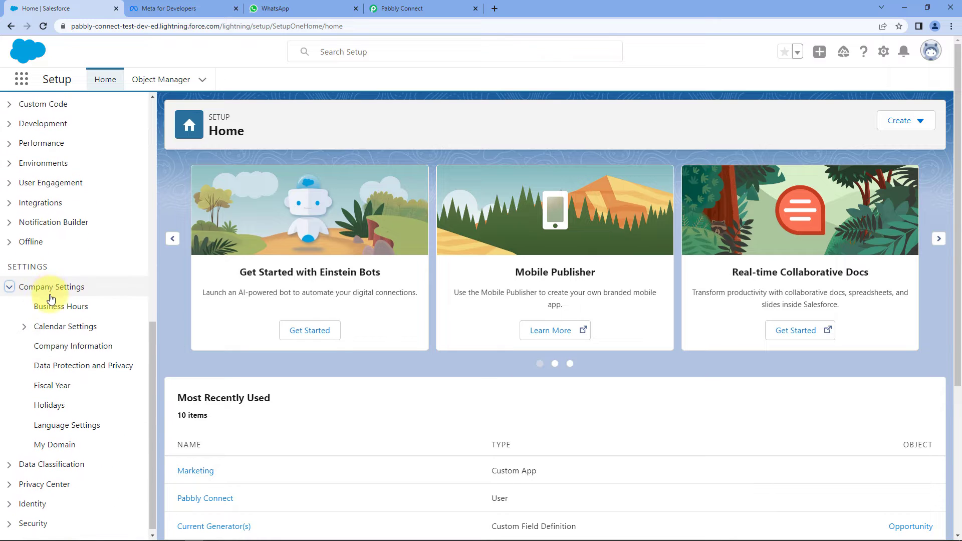
pyautogui.click(64, 346)
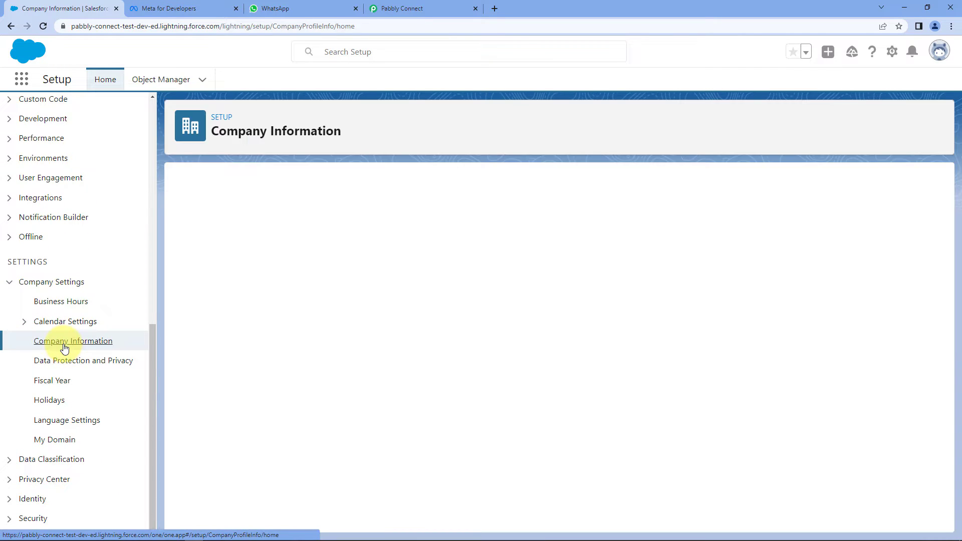
pyautogui.scroll(-3, 687, 264)
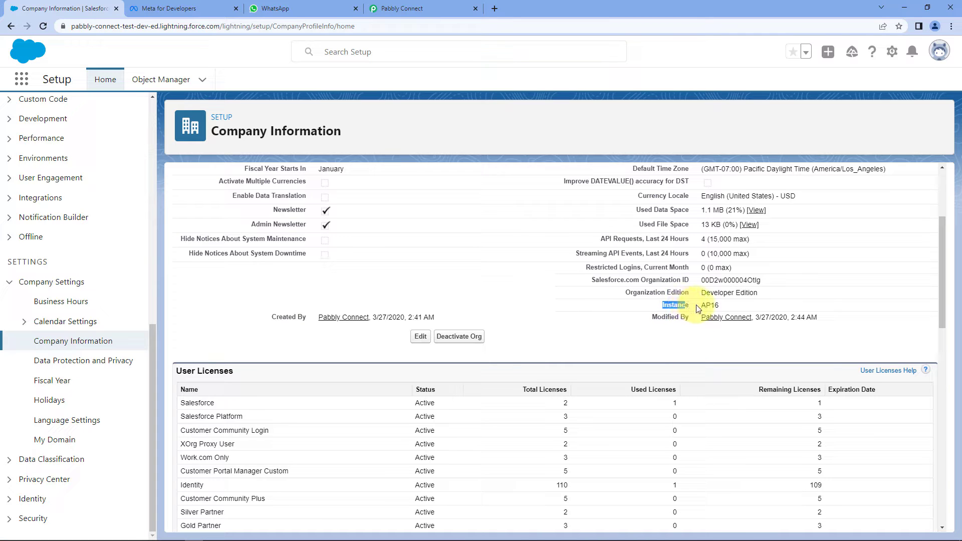
pyautogui.moveTo(734, 305); pyautogui.dragTo(702, 306)
pyautogui.click(401, 9)
pyautogui.moveTo(535, 350); pyautogui.dragTo(420, 354)
pyautogui.click(341, 301)
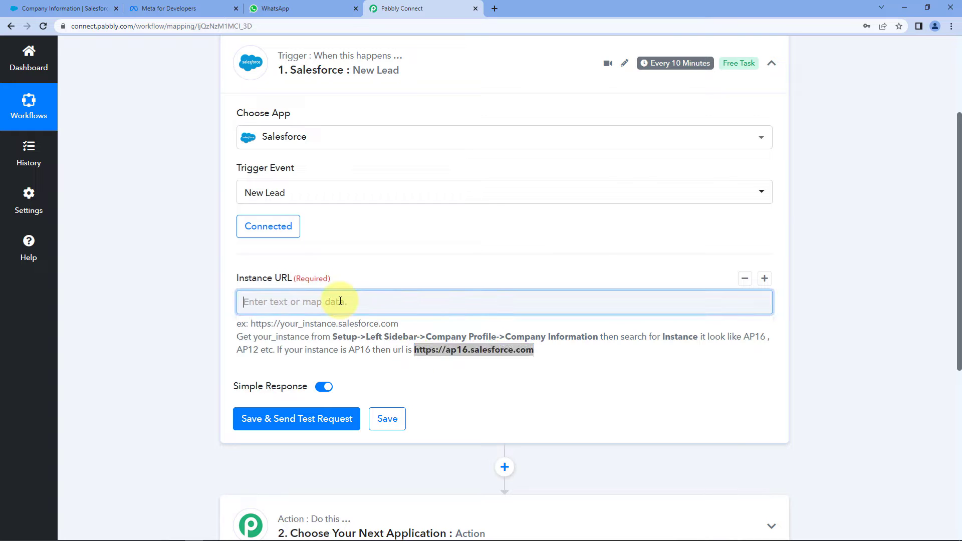
pyautogui.click(275, 301)
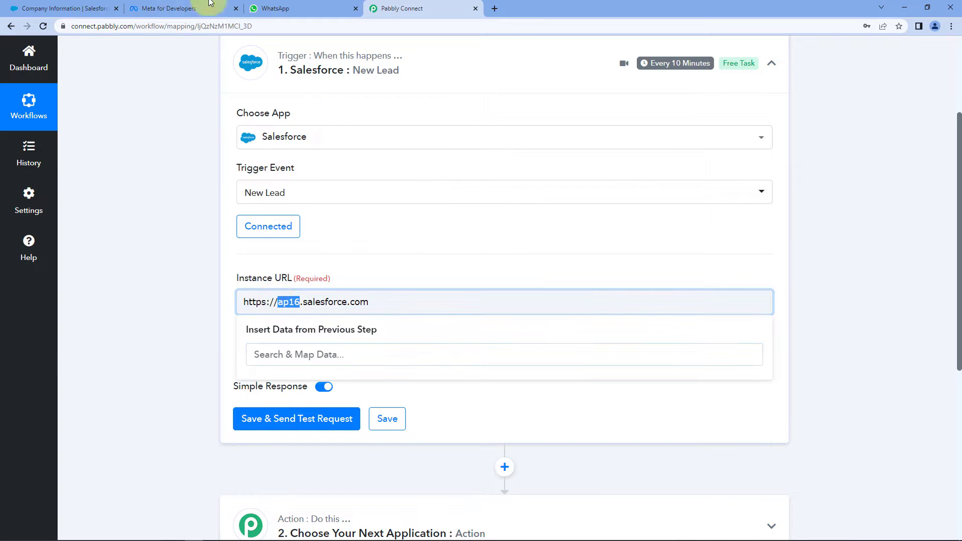
pyautogui.click(71, 9)
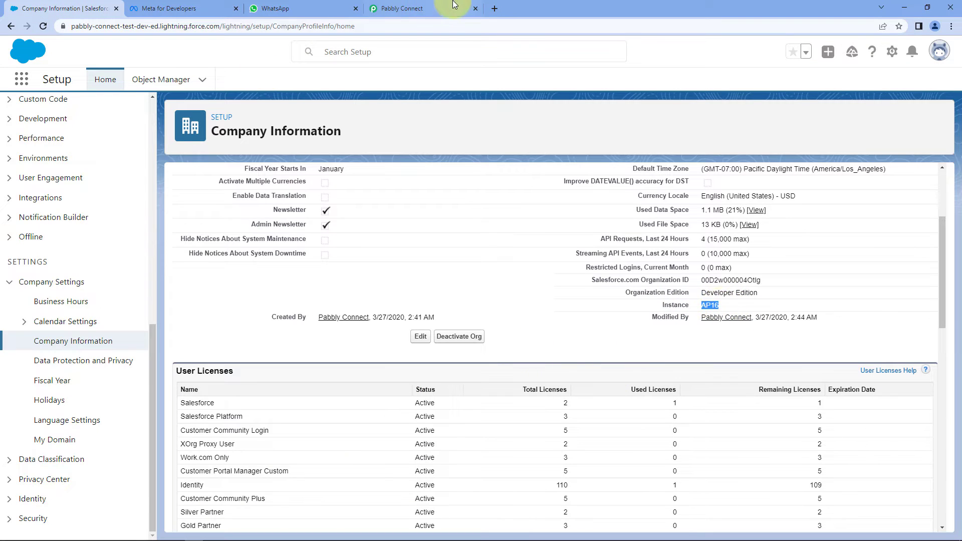
pyautogui.click(421, 8)
pyautogui.click(401, 256)
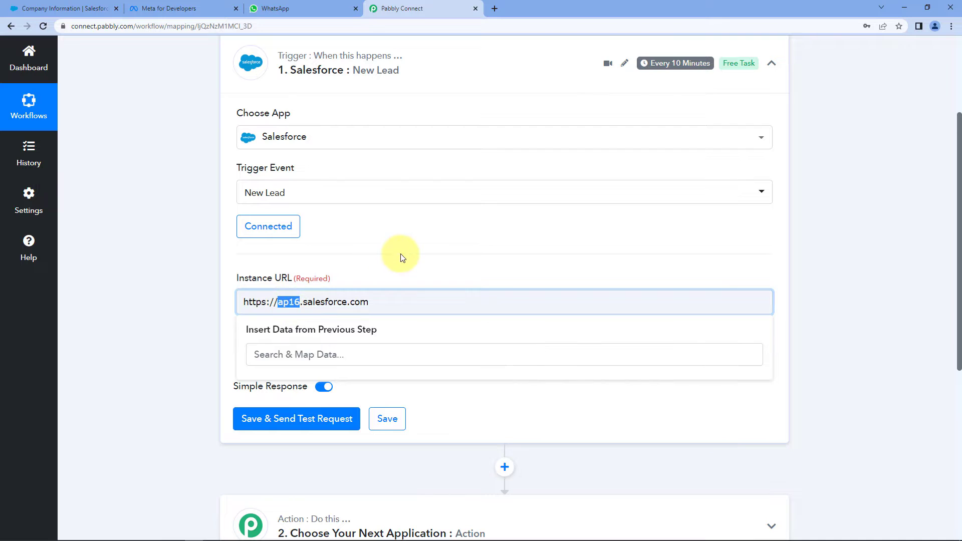
# Save and send a test request, review the returned lead response, then collapse it
pyautogui.click(307, 416)
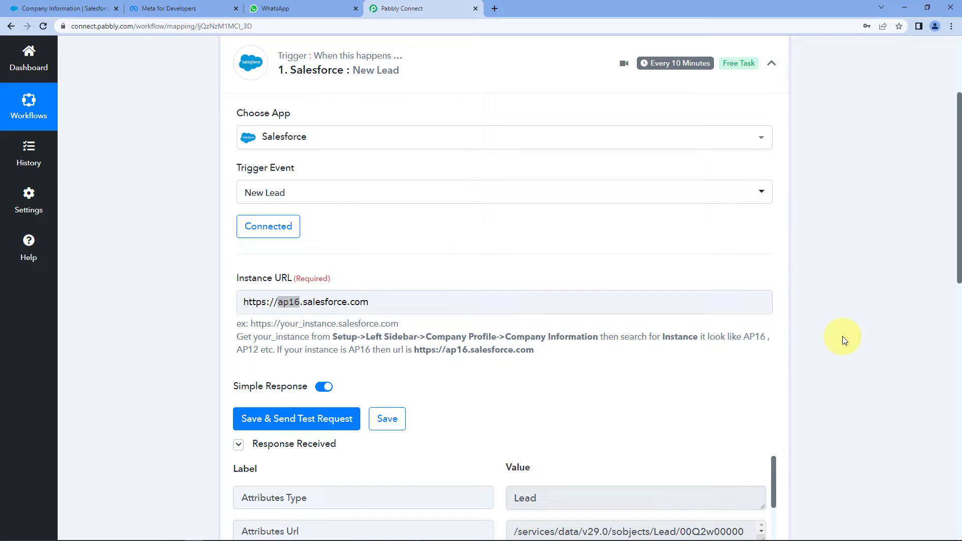
pyautogui.scroll(-4, 836, 337)
pyautogui.scroll(-3, 896, 263)
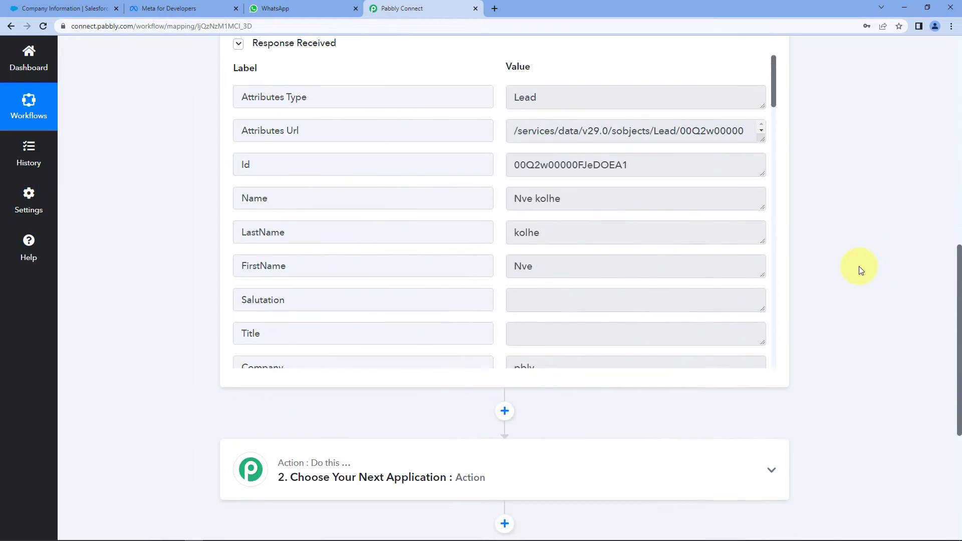
pyautogui.scroll(7, 849, 296)
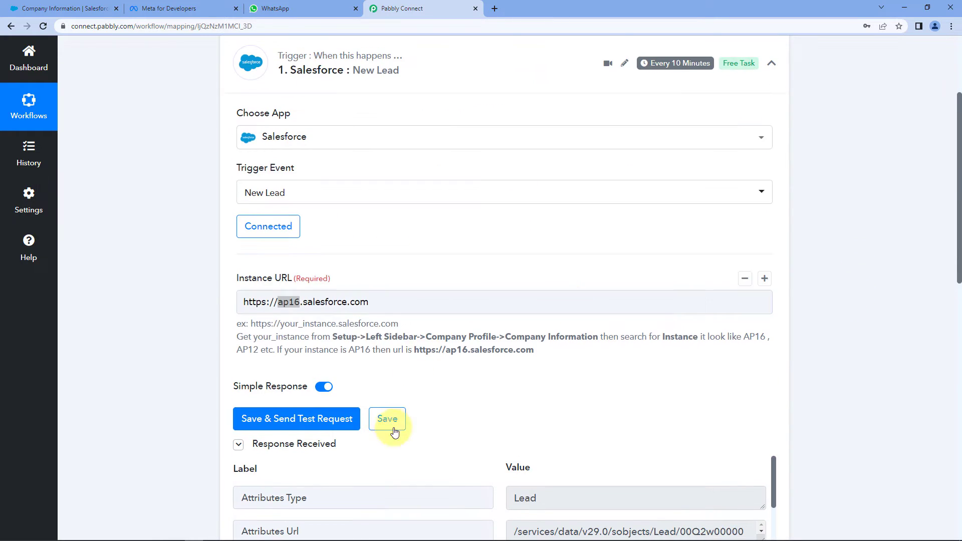
pyautogui.scroll(-4, 477, 393)
pyautogui.click(366, 97)
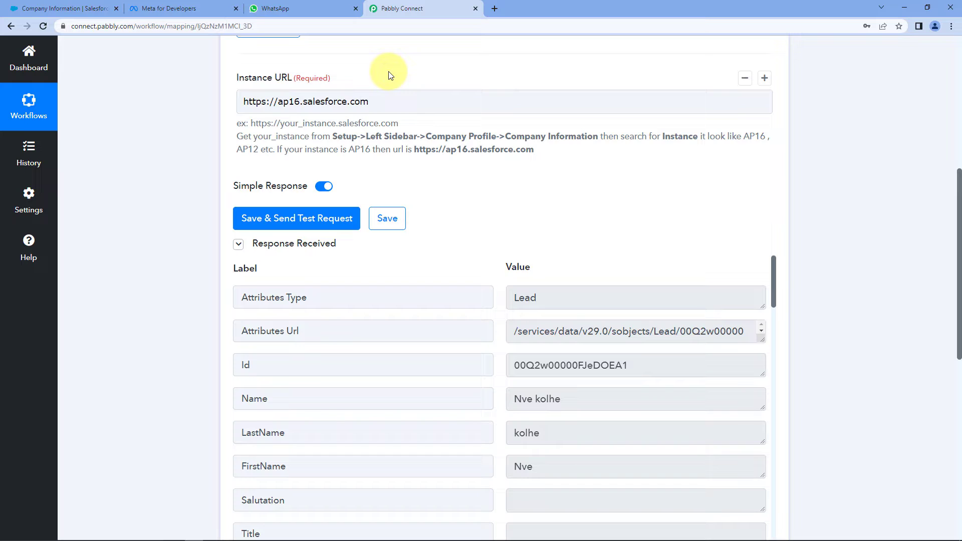
pyautogui.click(237, 250)
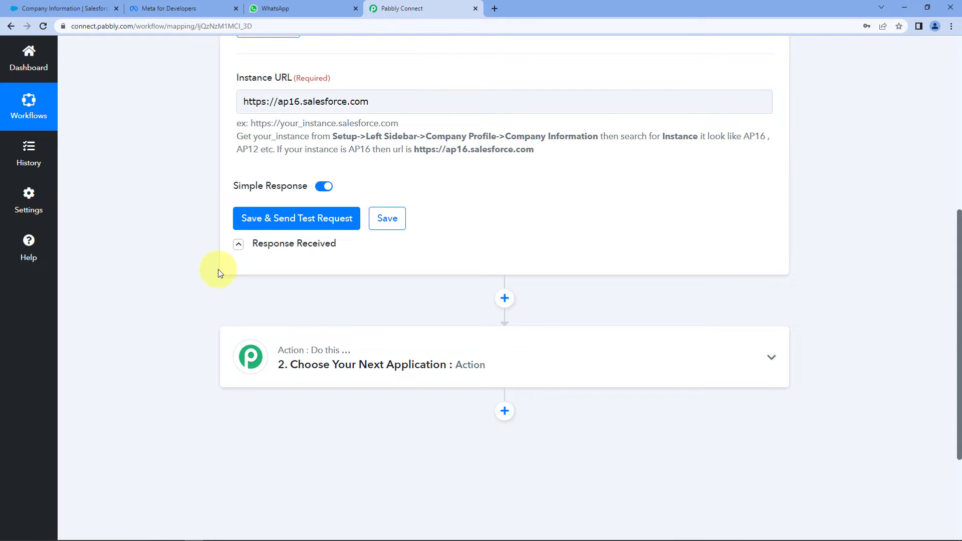
pyautogui.click(72, 6)
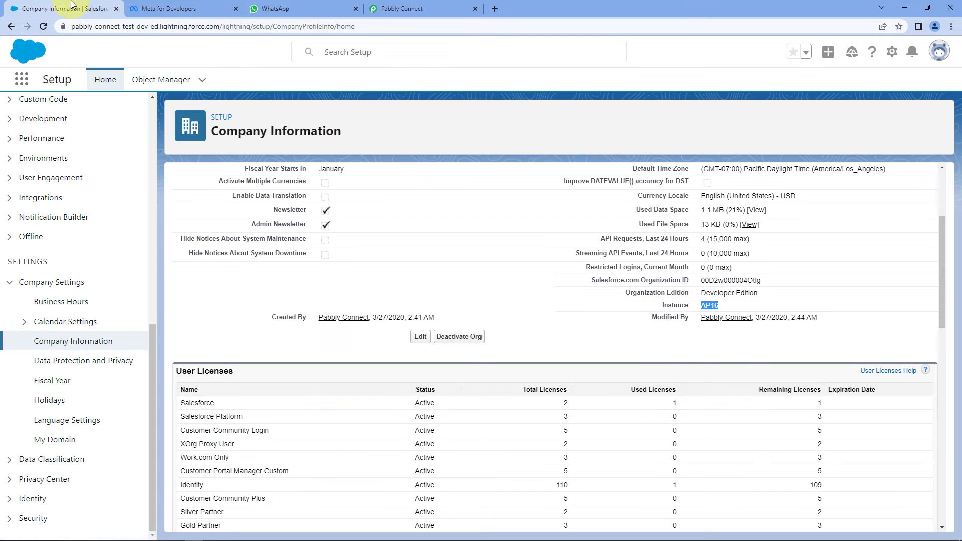
# Start a new Salesforce lead with salutation Ms. and the lead's first and last name
pyautogui.click(828, 52)
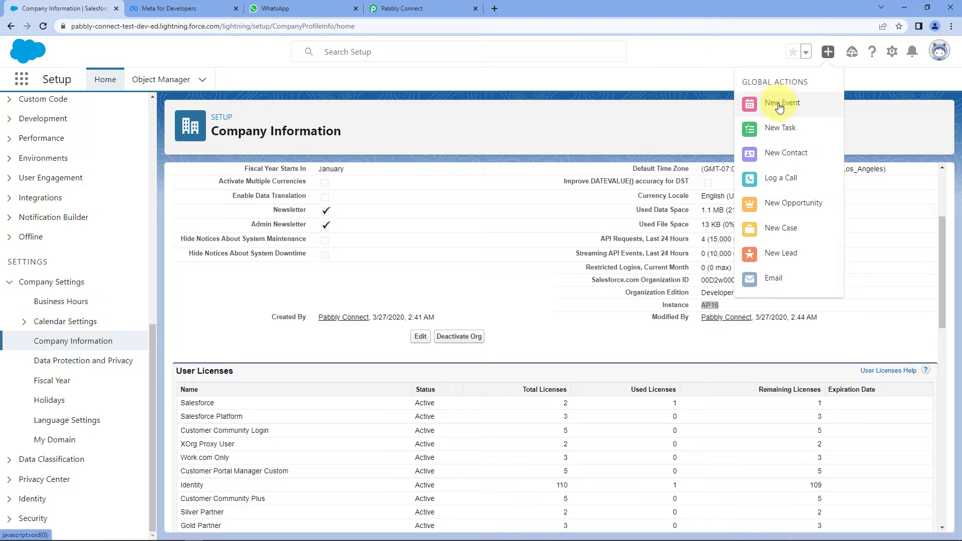
pyautogui.click(780, 253)
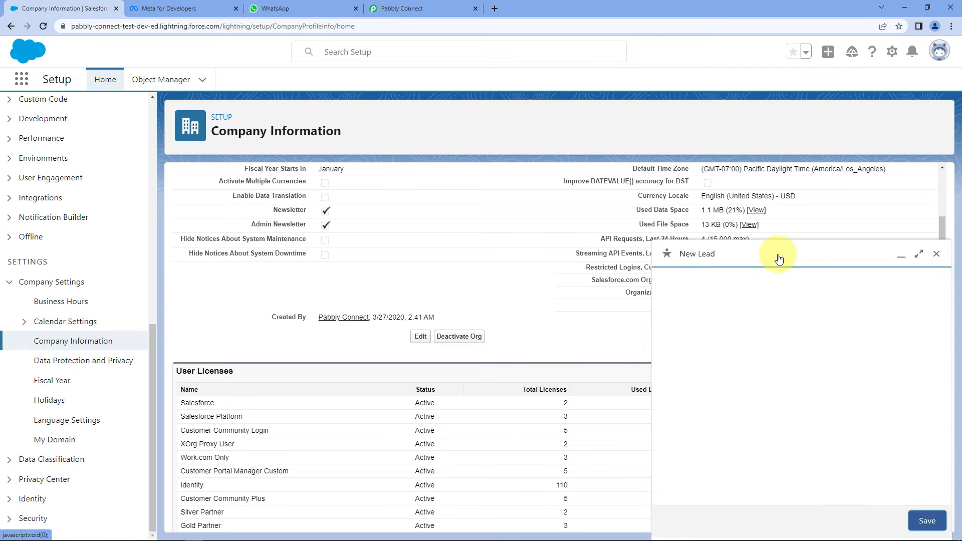
pyautogui.click(723, 330)
pyautogui.click(695, 369)
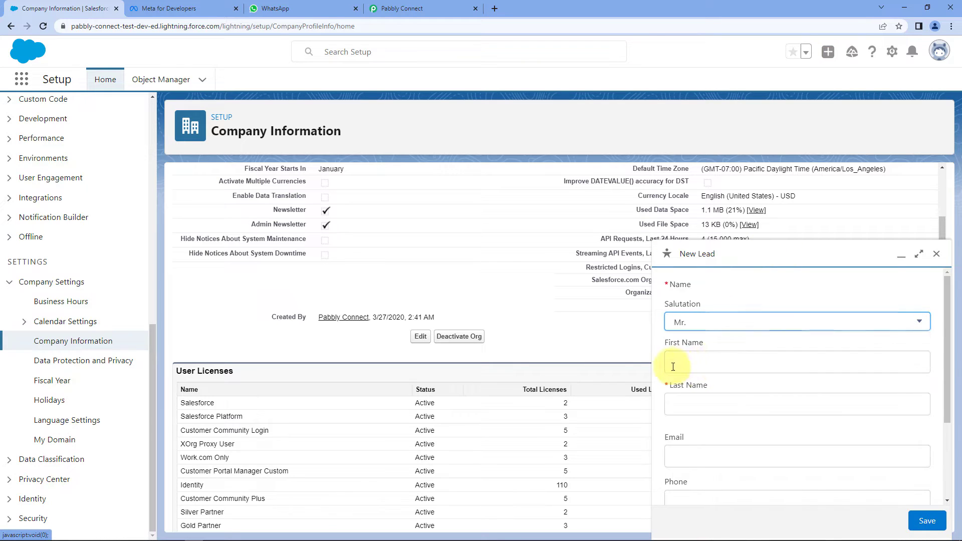
pyautogui.click(704, 360)
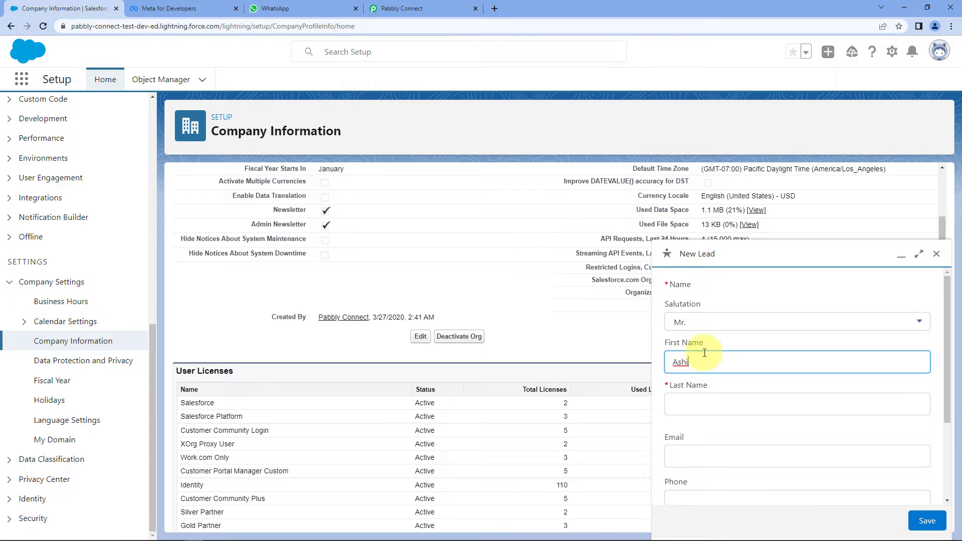
pyautogui.click(682, 322)
pyautogui.click(719, 390)
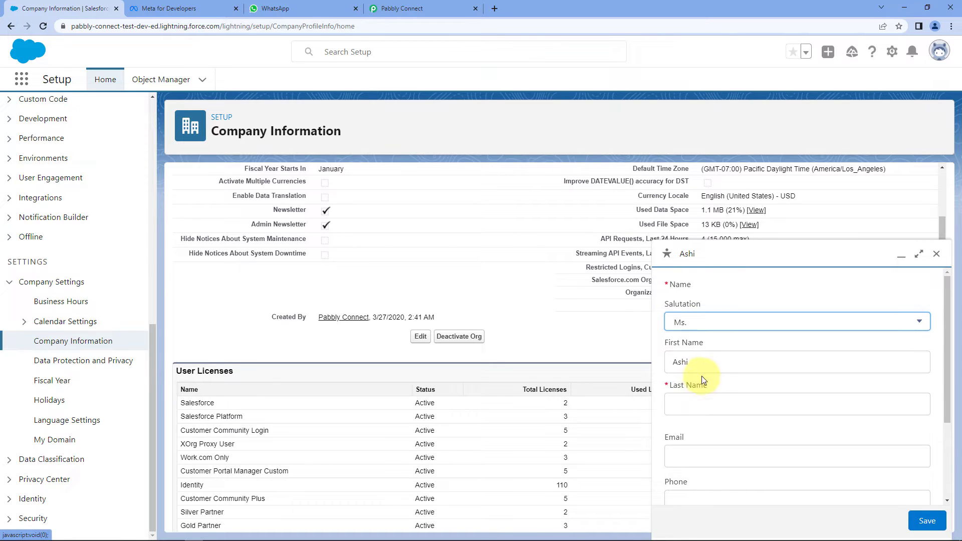
pyautogui.click(700, 404)
# Add the lead's email, phone number and company Pabbly, save it, and return to Pabbly Connect
pyautogui.press('Tab')
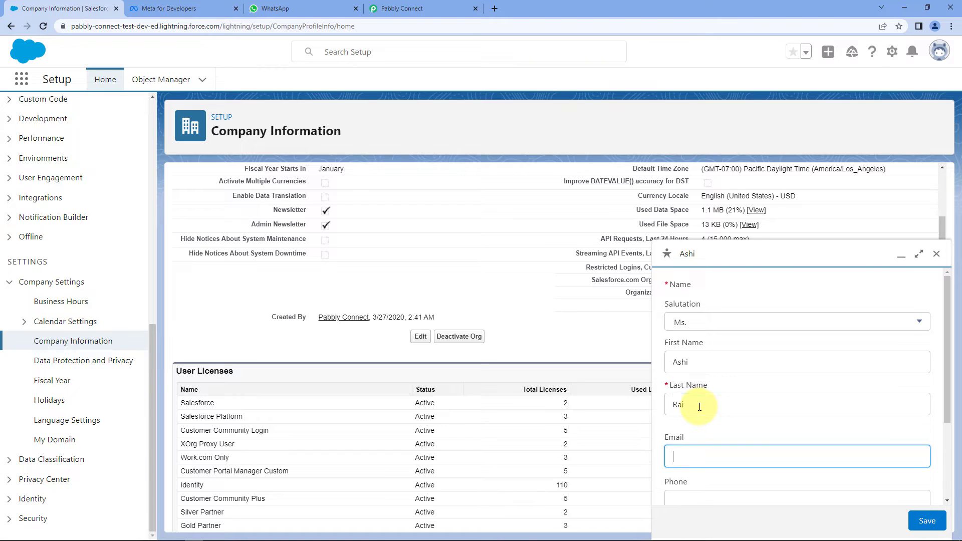
pyautogui.scroll(-1, 700, 411)
pyautogui.scroll(-1, 701, 412)
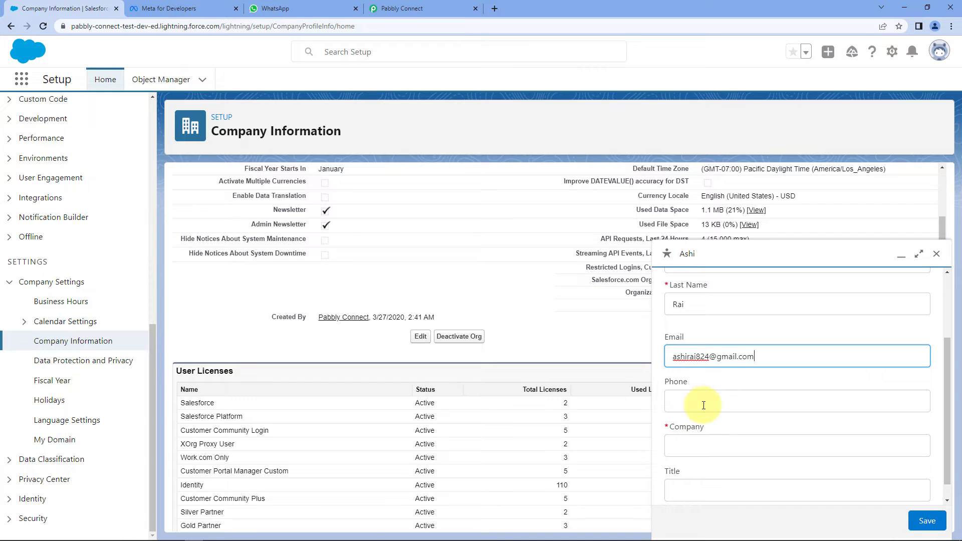
pyautogui.click(823, 407)
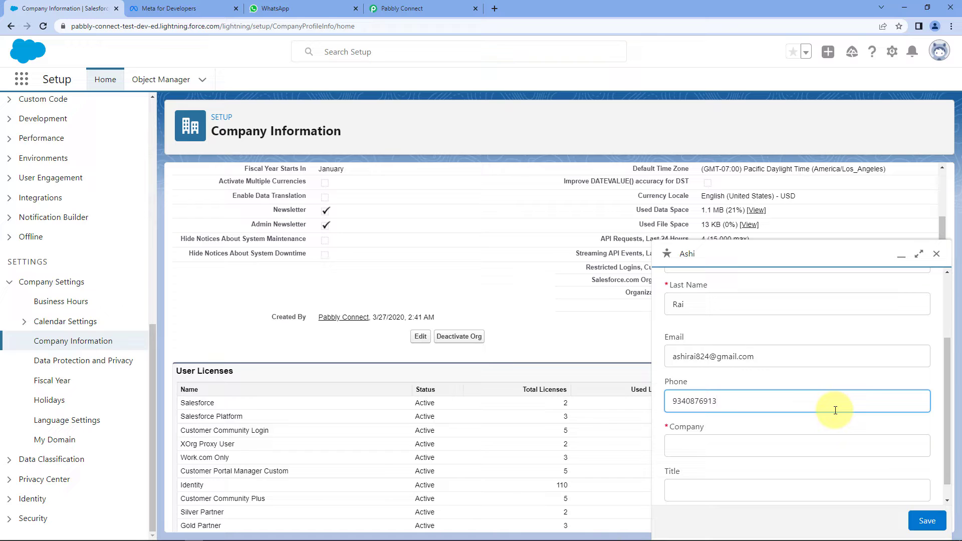
pyautogui.scroll(-1, 836, 411)
pyautogui.click(706, 426)
pyautogui.write('Pabbly')
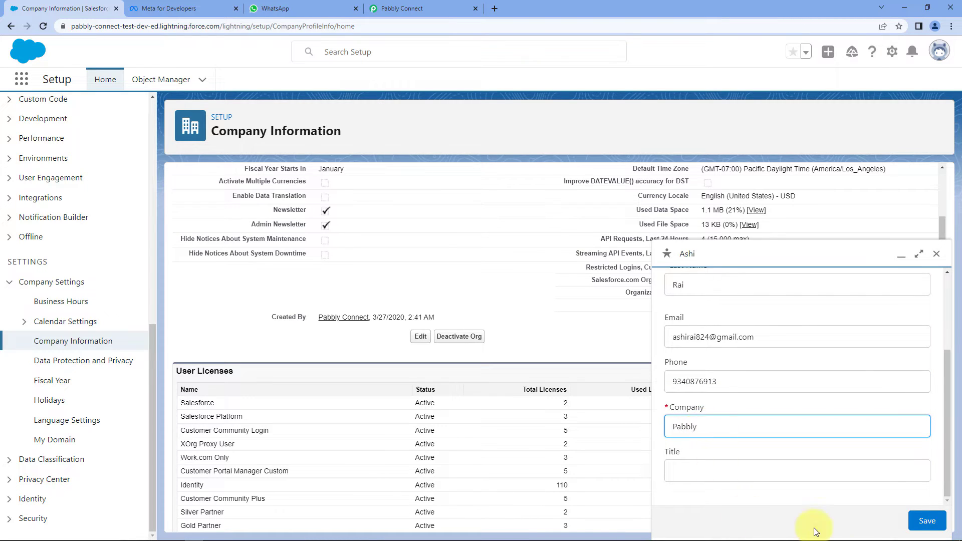
pyautogui.click(927, 521)
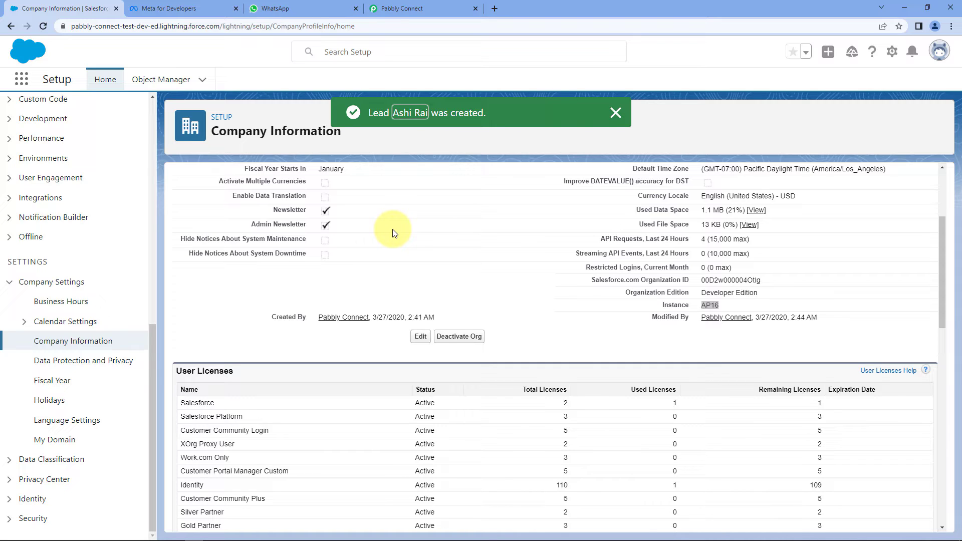
pyautogui.click(431, 7)
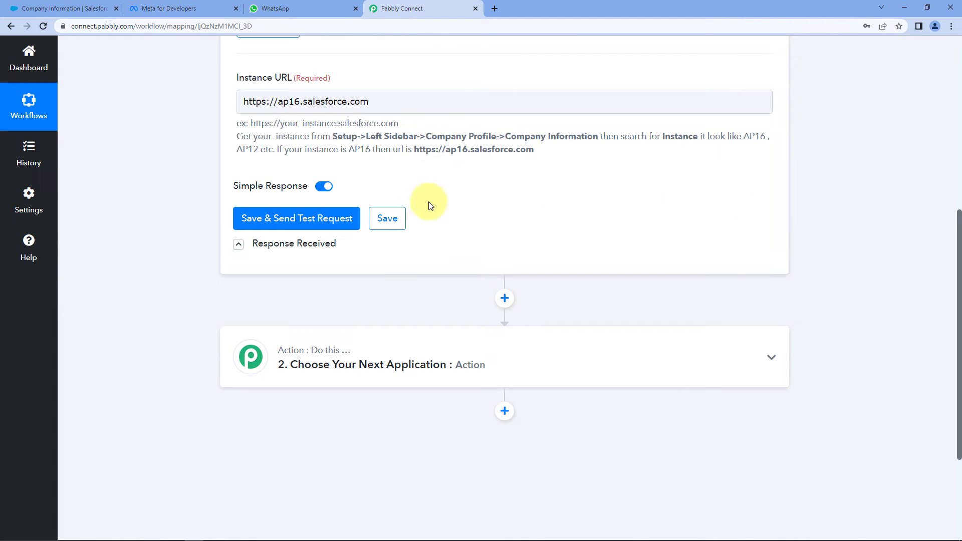
# Re-send the trigger test request to fetch the newest Salesforce lead
pyautogui.click(289, 219)
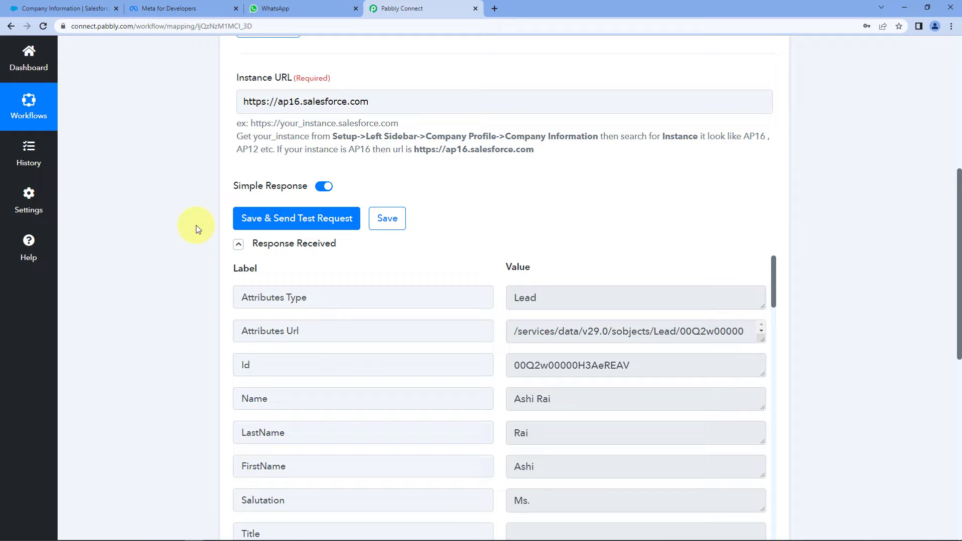
pyautogui.scroll(-3, 196, 225)
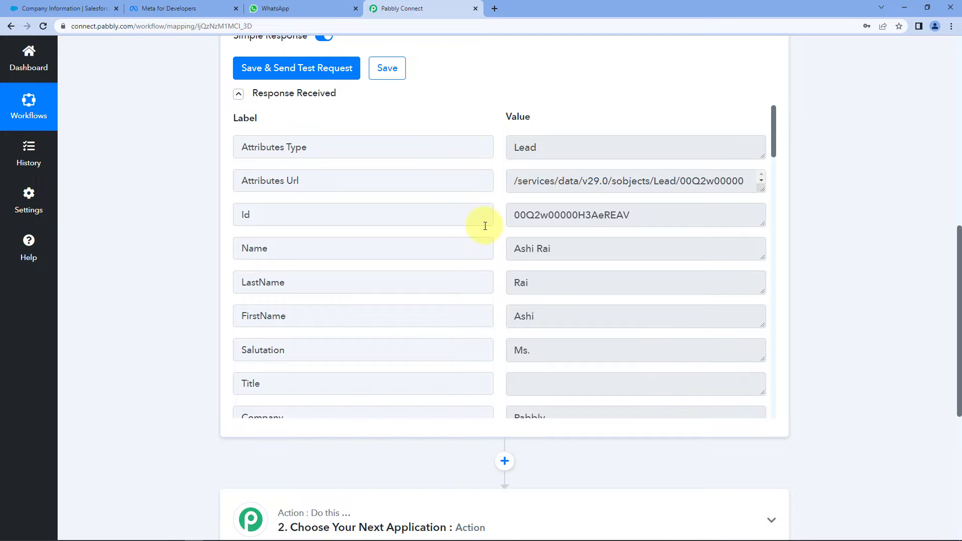
pyautogui.scroll(-1, 570, 204)
pyautogui.moveTo(570, 204); pyautogui.dragTo(490, 206)
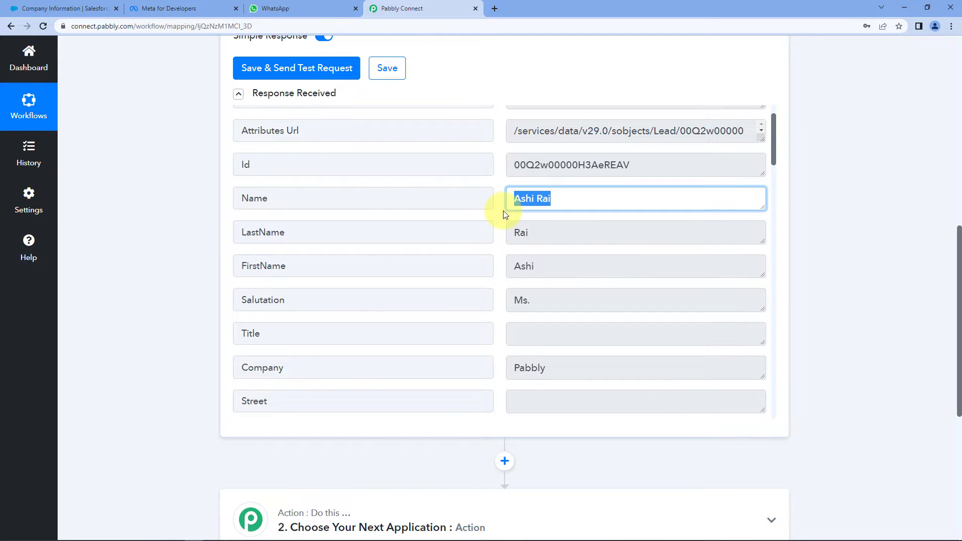
pyautogui.scroll(-3, 505, 210)
pyautogui.moveTo(565, 217); pyautogui.dragTo(481, 215)
pyautogui.scroll(-4, 492, 225)
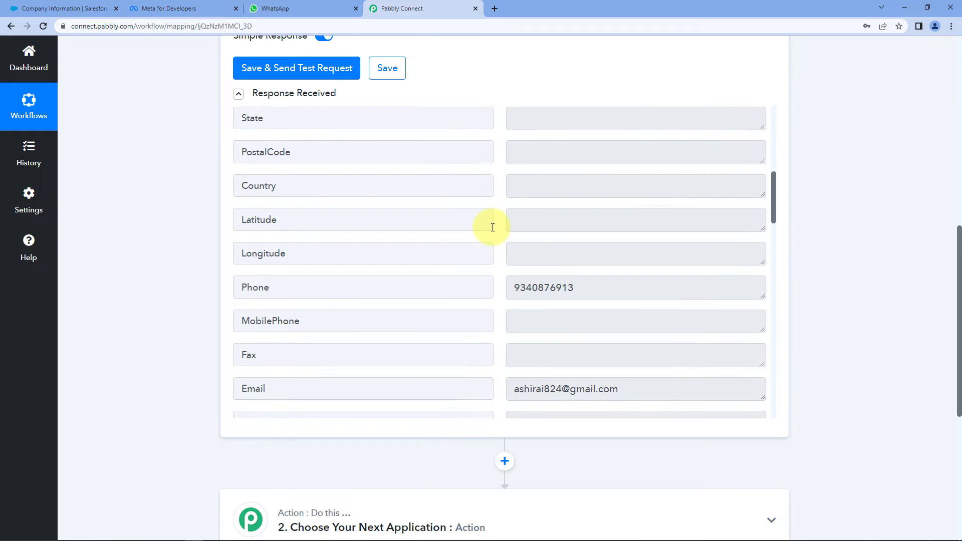
pyautogui.scroll(-1, 541, 286)
# Check the new lead's phone number and email values in the received response
pyautogui.moveTo(627, 339); pyautogui.dragTo(513, 339)
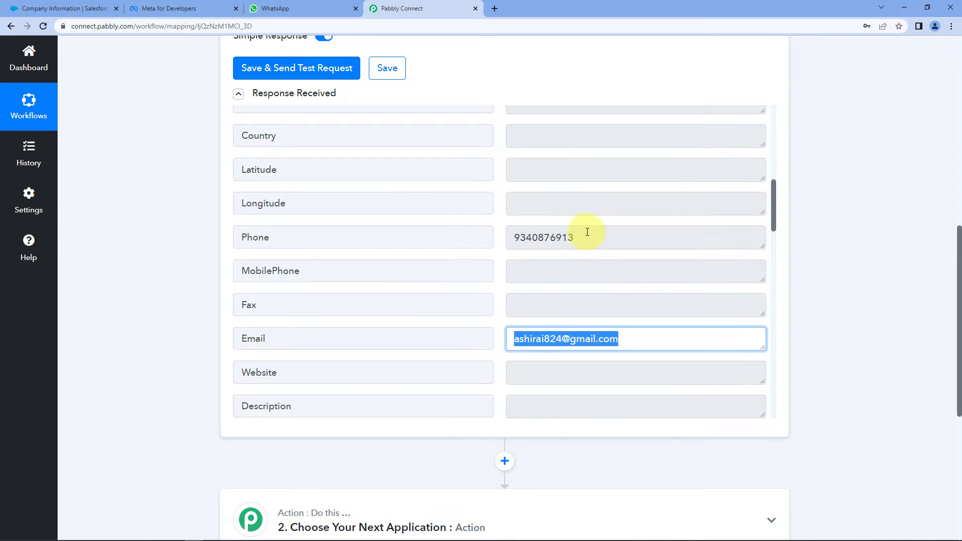
pyautogui.moveTo(586, 237); pyautogui.dragTo(498, 215)
pyautogui.click(499, 215)
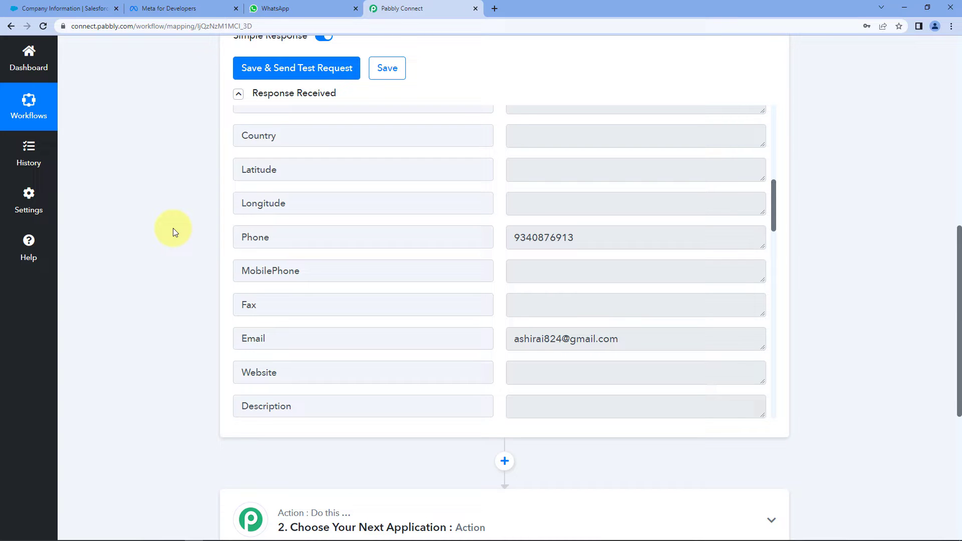
pyautogui.moveTo(606, 237); pyautogui.dragTo(516, 241)
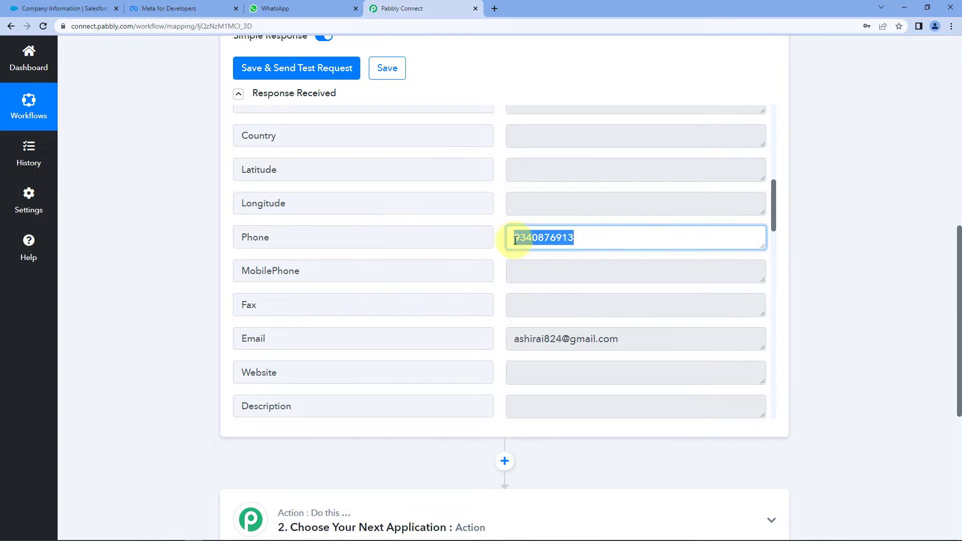
pyautogui.click(494, 222)
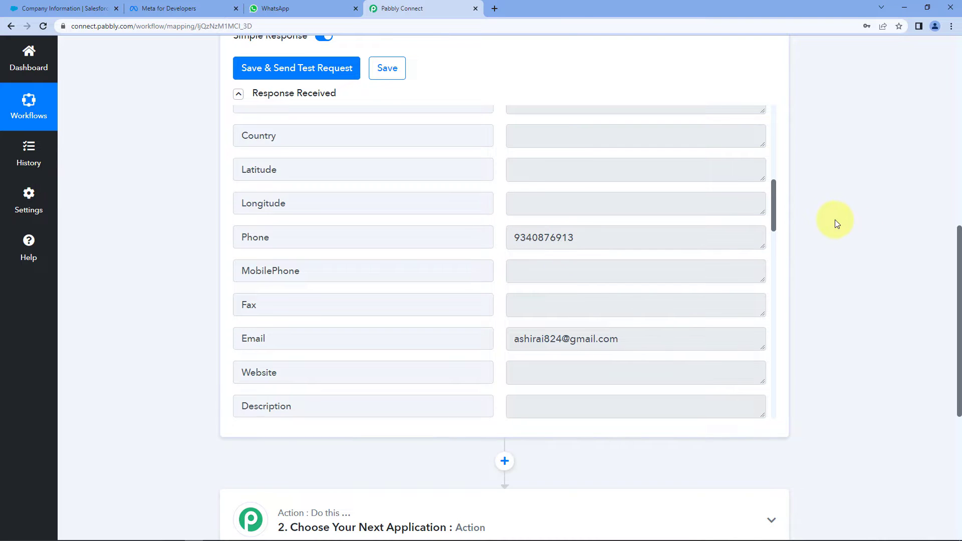
pyautogui.scroll(-7, 823, 215)
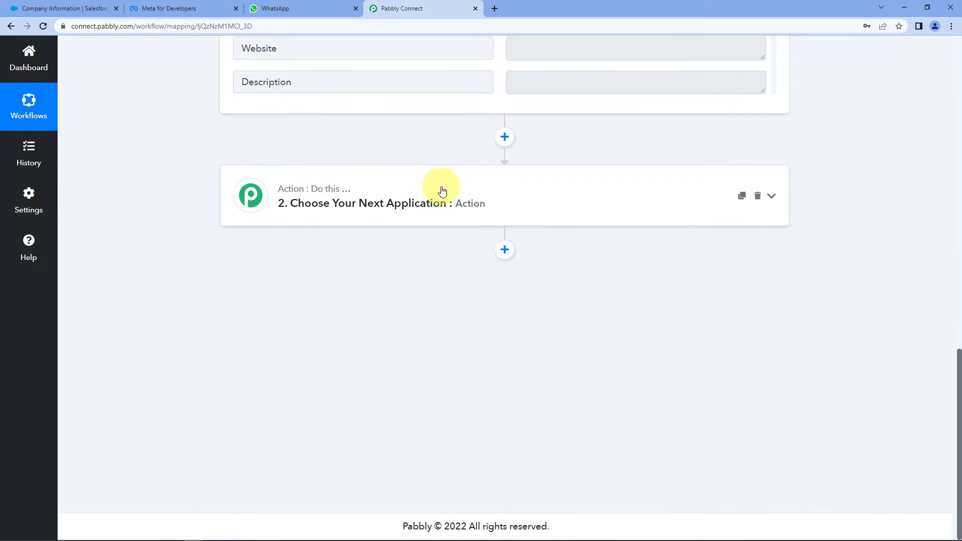
# Pick WhatsApp Cloud API as the action step's app
pyautogui.click(442, 191)
pyautogui.click(293, 273)
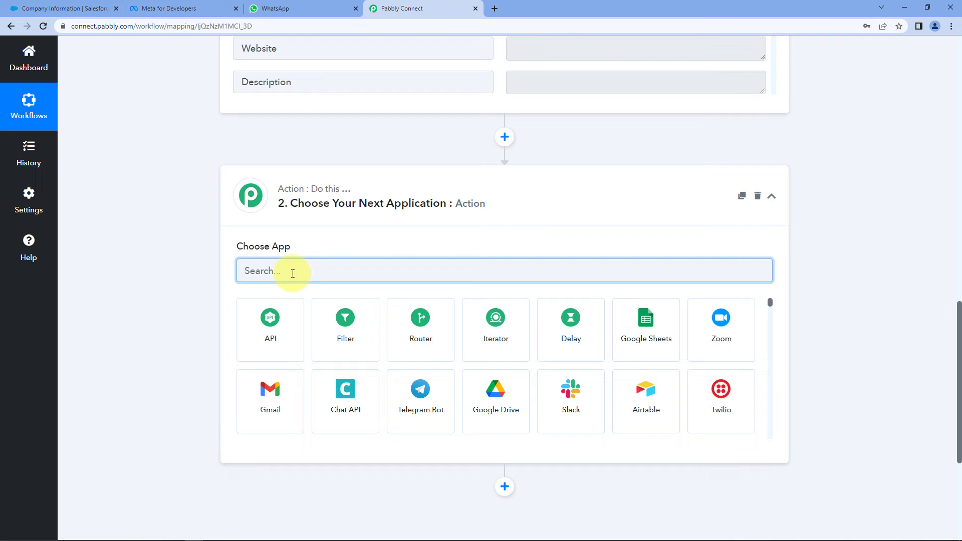
pyautogui.write('WahstAp')
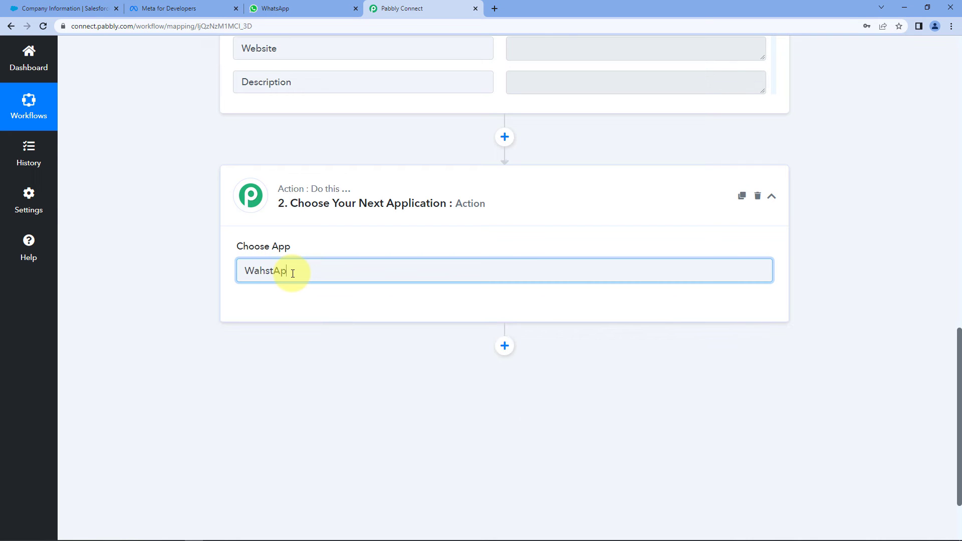
pyautogui.press('BackSpace')
pyautogui.press('BackSpace')
pyautogui.press('BackSpace')
pyautogui.press('BackSpace')
pyautogui.press('BackSpace')
pyautogui.press('BackSpace')
pyautogui.write('hat')
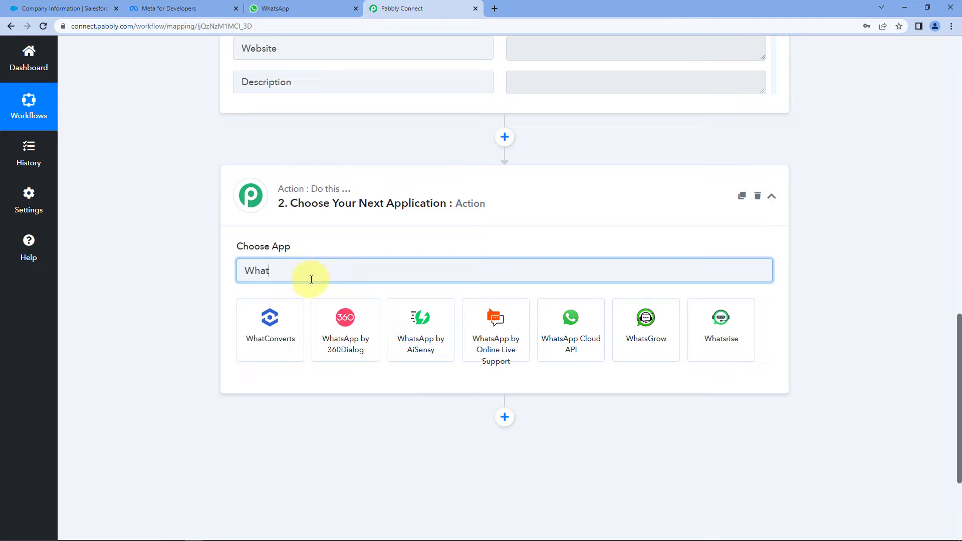
pyautogui.write('s')
pyautogui.click(505, 329)
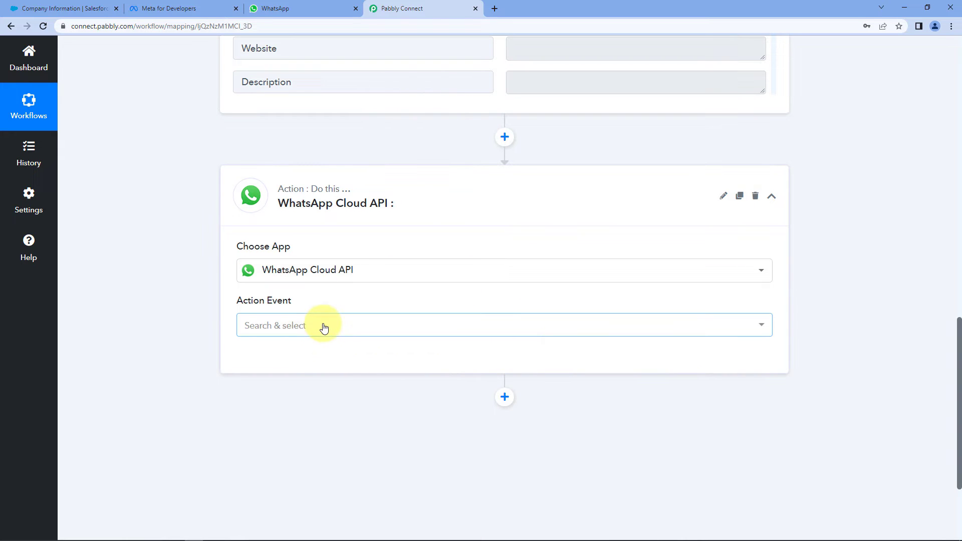
# Choose Send Template Message as the action event and start adding a new connection
pyautogui.click(321, 326)
pyautogui.click(367, 386)
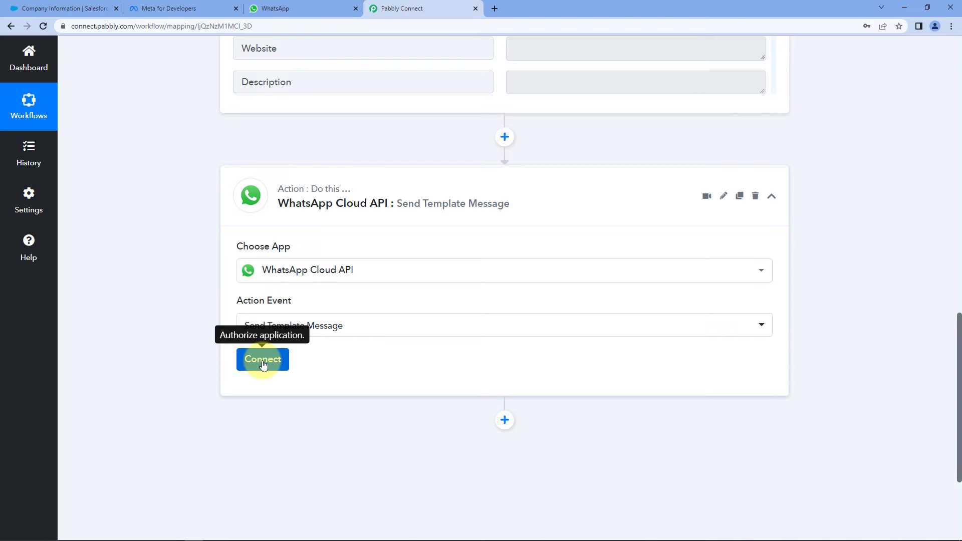
pyautogui.click(264, 360)
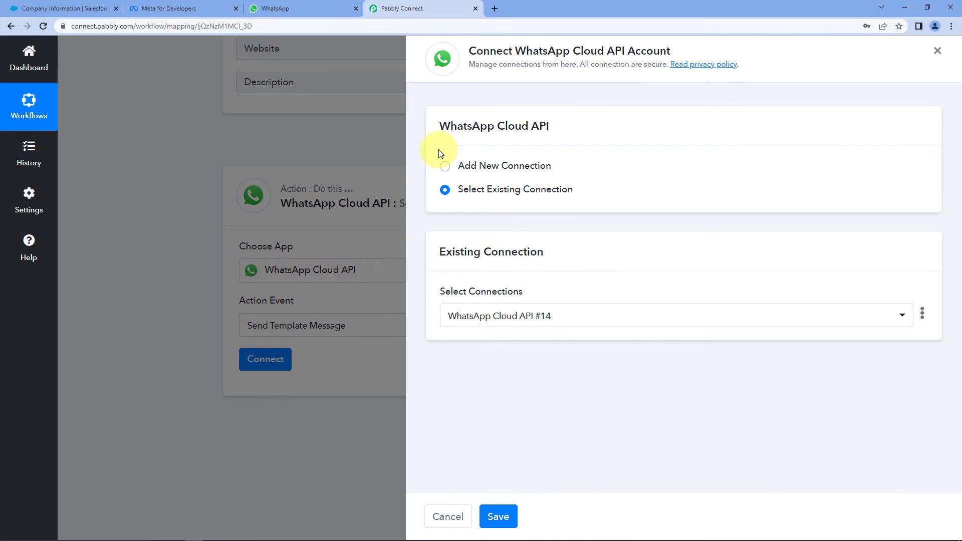
pyautogui.click(447, 167)
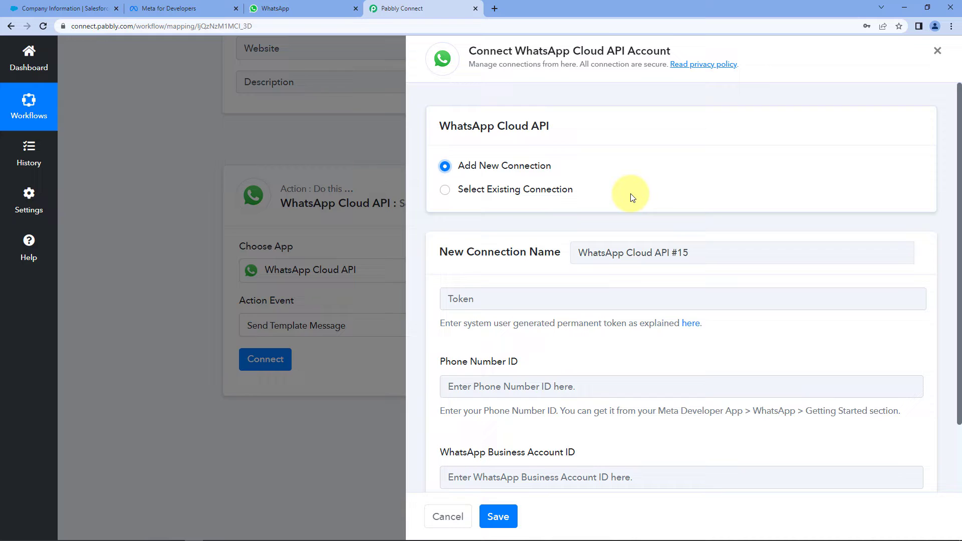
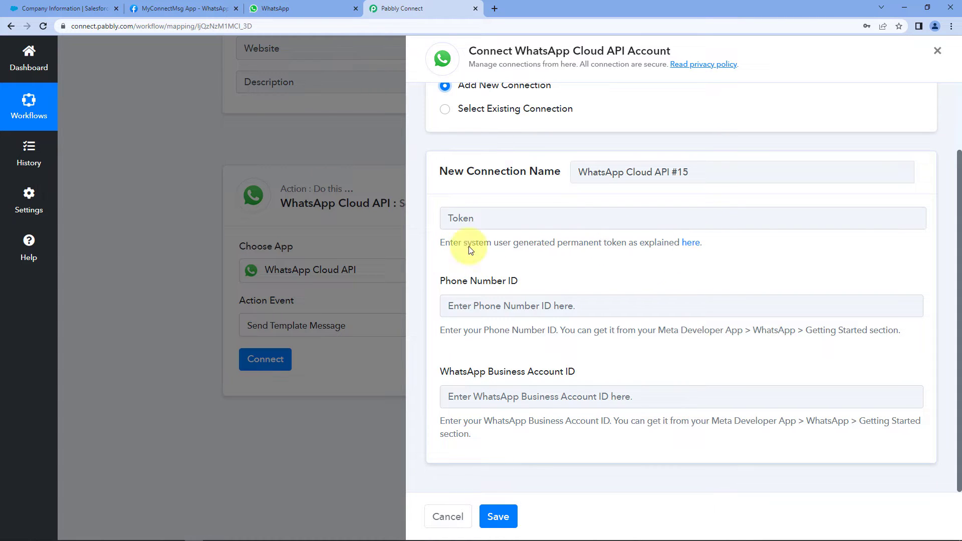
pyautogui.click(163, 9)
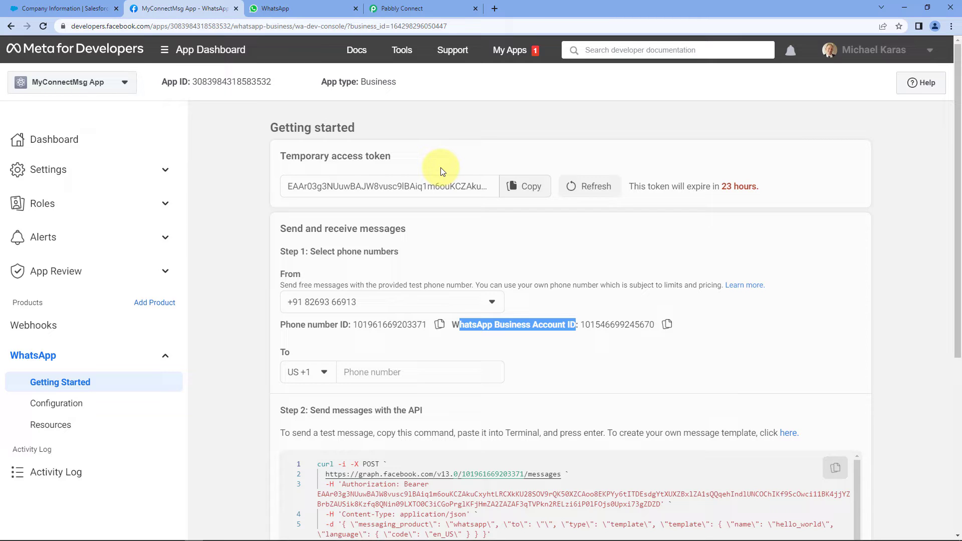
pyautogui.click(441, 168)
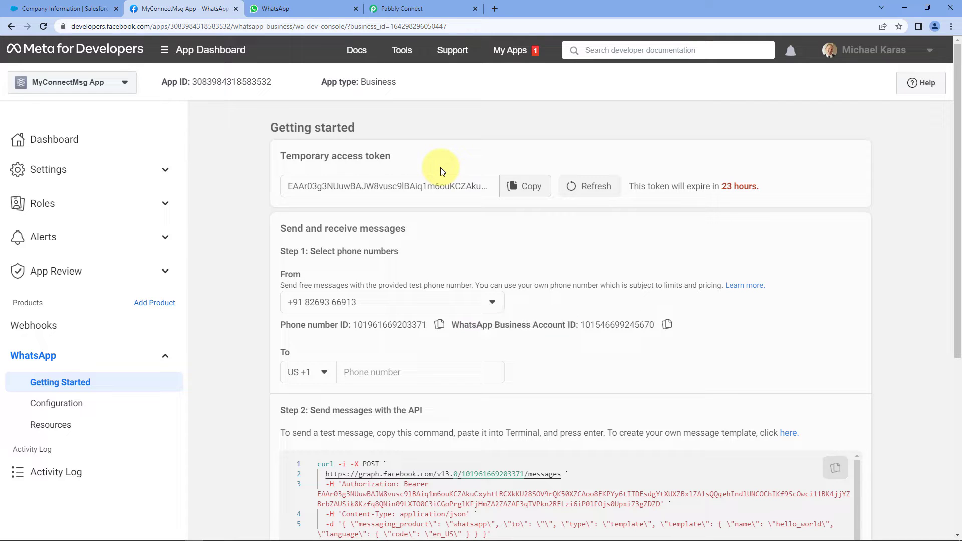
pyautogui.click(426, 9)
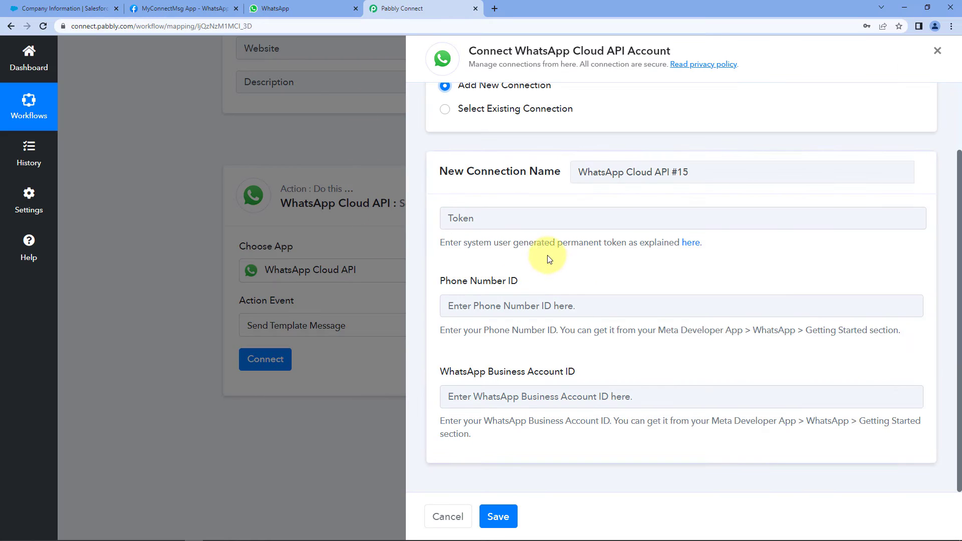
# Open the Pabbly Forum WhatsApp Cloud API thread and scroll through its setup and permanent-token guides
pyautogui.click(692, 248)
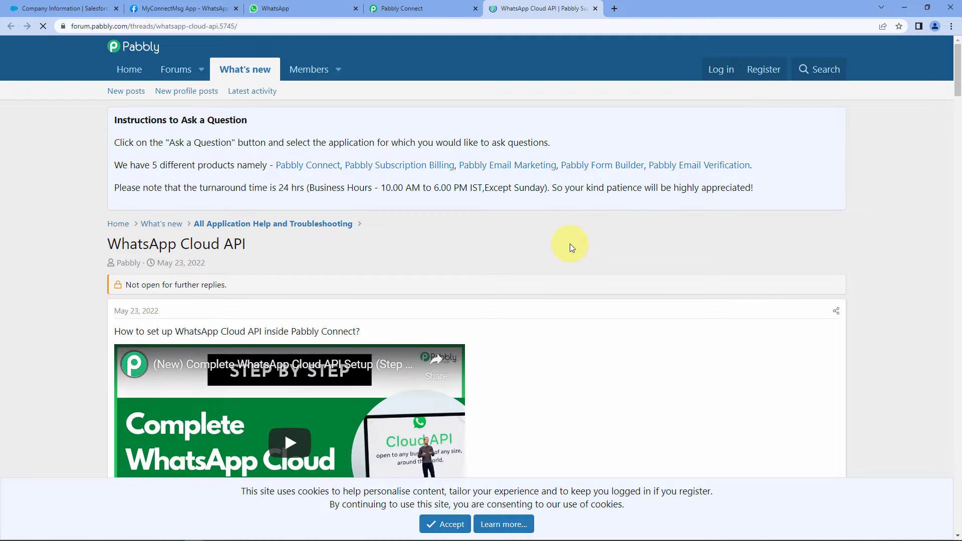
pyautogui.scroll(-4, 540, 372)
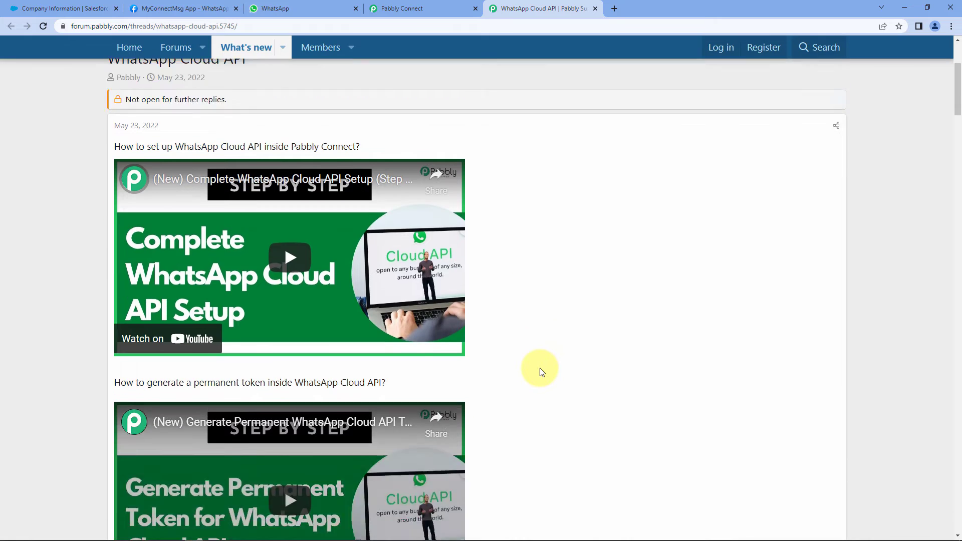
pyautogui.scroll(-1, 541, 372)
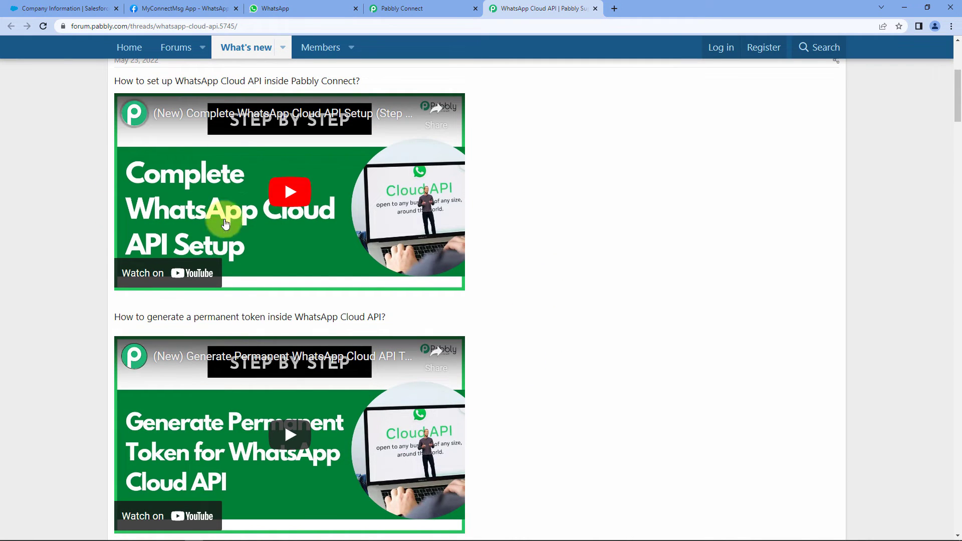
pyautogui.scroll(-1, 440, 256)
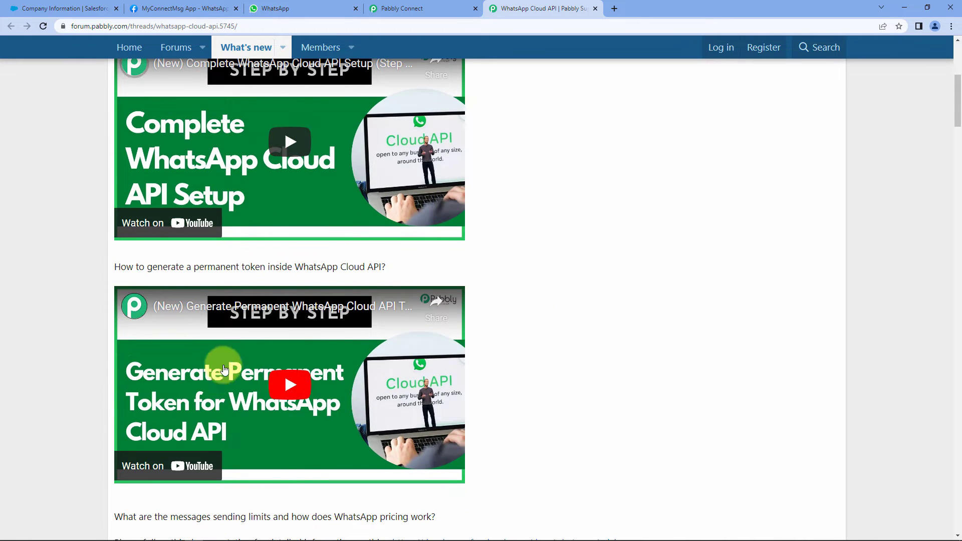
pyautogui.scroll(-5, 540, 341)
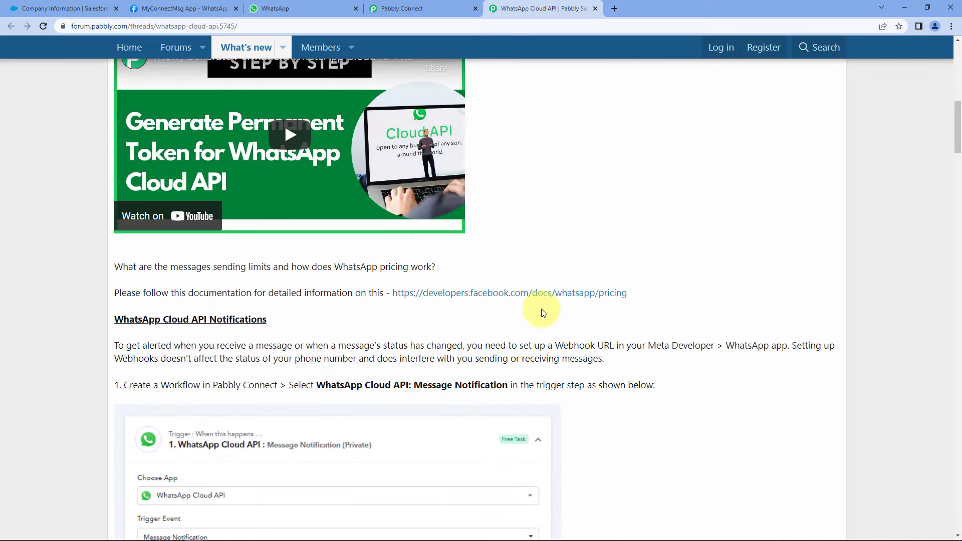
pyautogui.scroll(7, 550, 262)
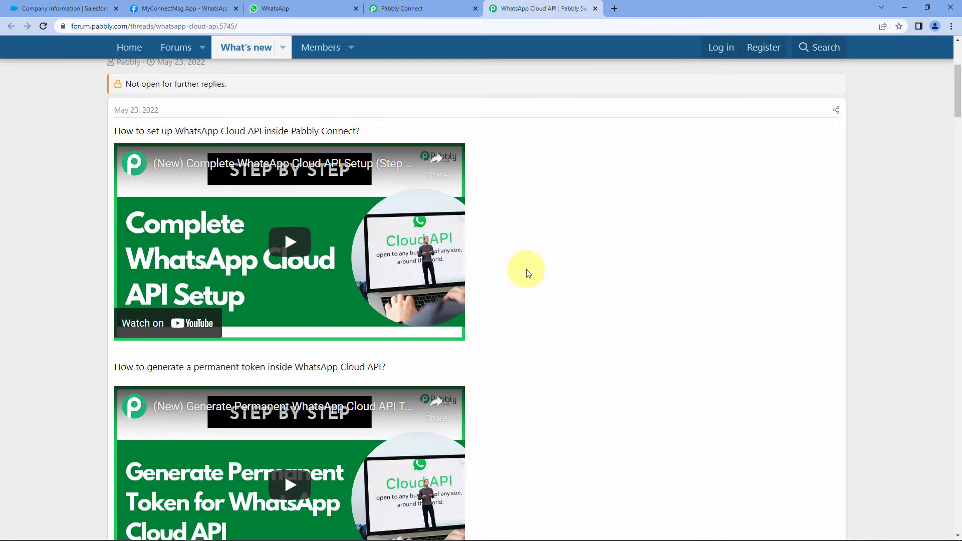
# After checking the IDs on Meta, choose Select Existing Connection, keep WhatsApp Cloud API #14, and save
pyautogui.click(412, 9)
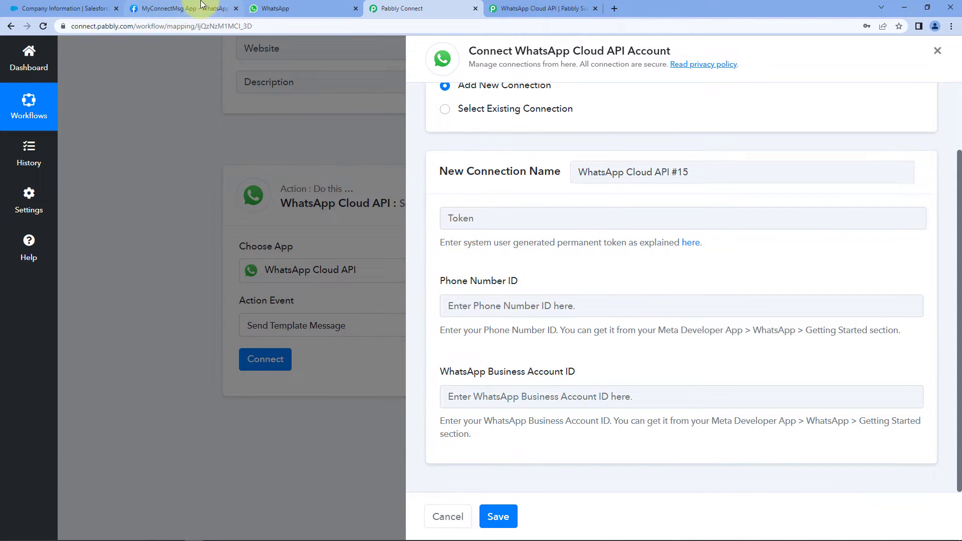
pyautogui.click(188, 9)
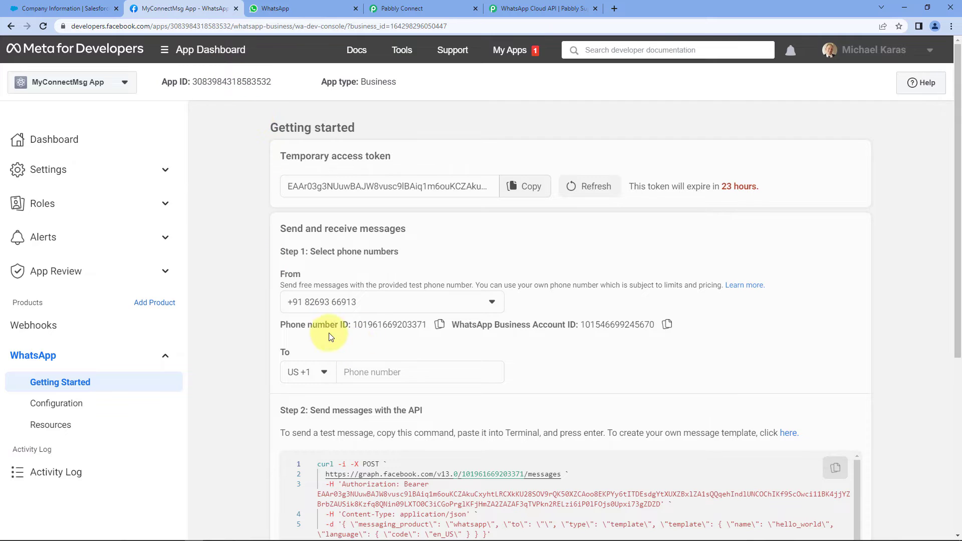
pyautogui.click(421, 8)
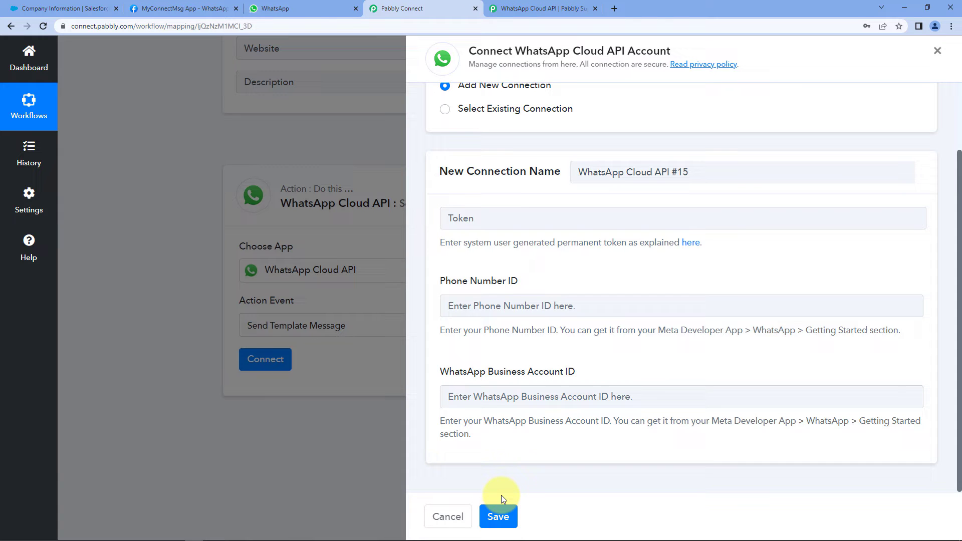
pyautogui.click(445, 110)
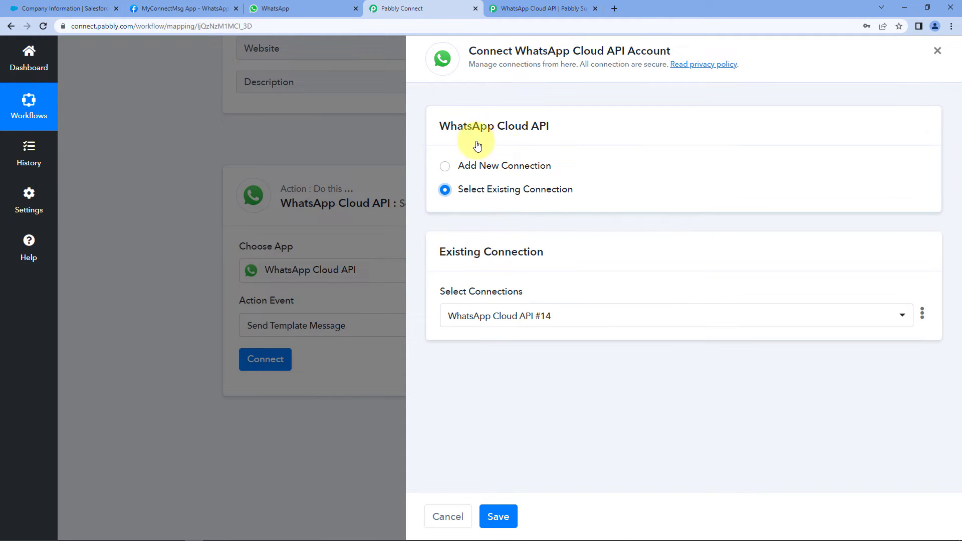
pyautogui.click(506, 512)
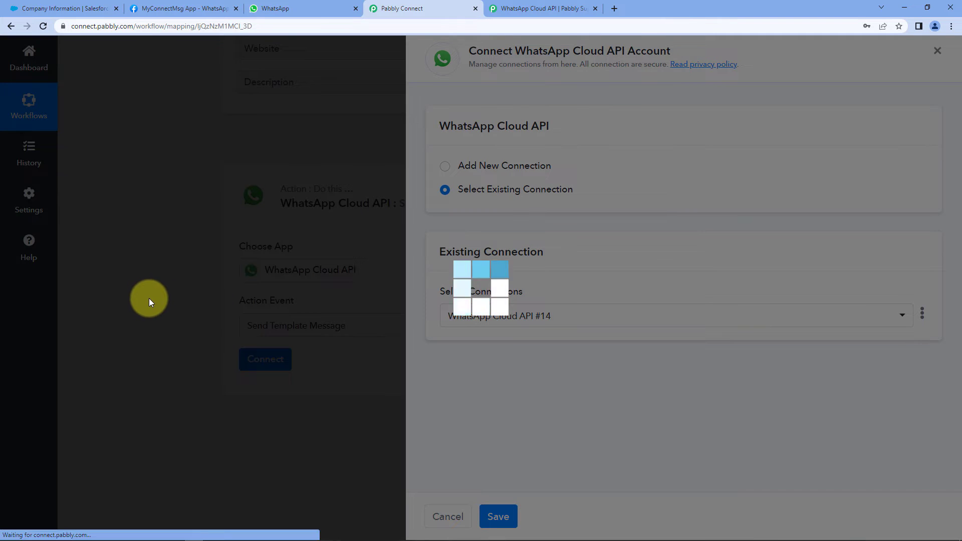
# Let the connection finish saving, then scroll to Step 2 on the Meta for Developers Getting Started page
pyautogui.scroll(-4, 149, 299)
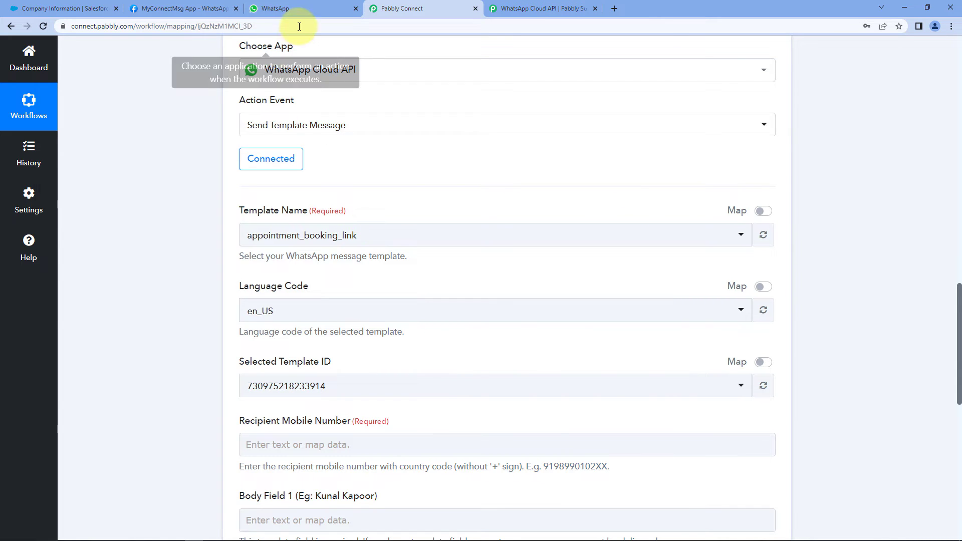
pyautogui.click(206, 9)
pyautogui.scroll(-3, 265, 244)
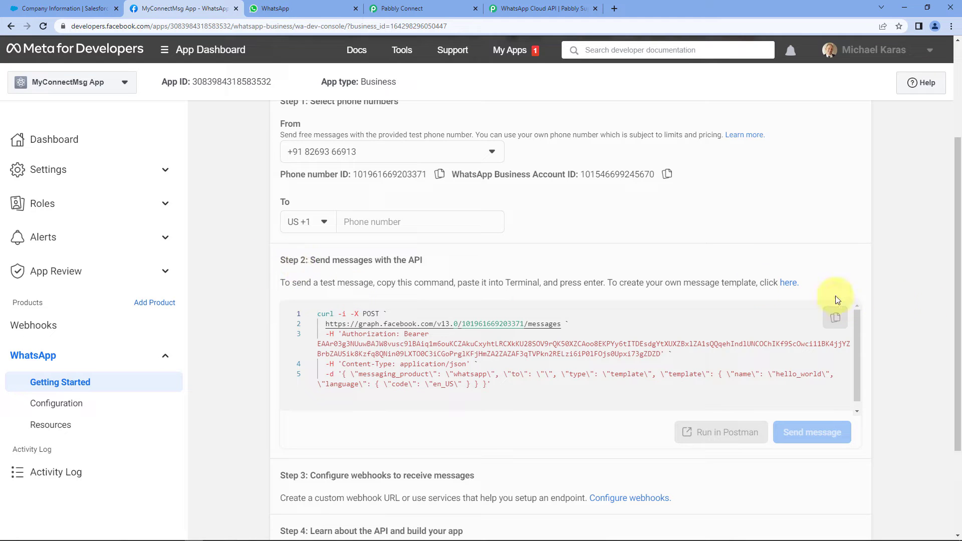
# Open WhatsApp Manager's Message templates page and scroll through the template list
pyautogui.click(786, 288)
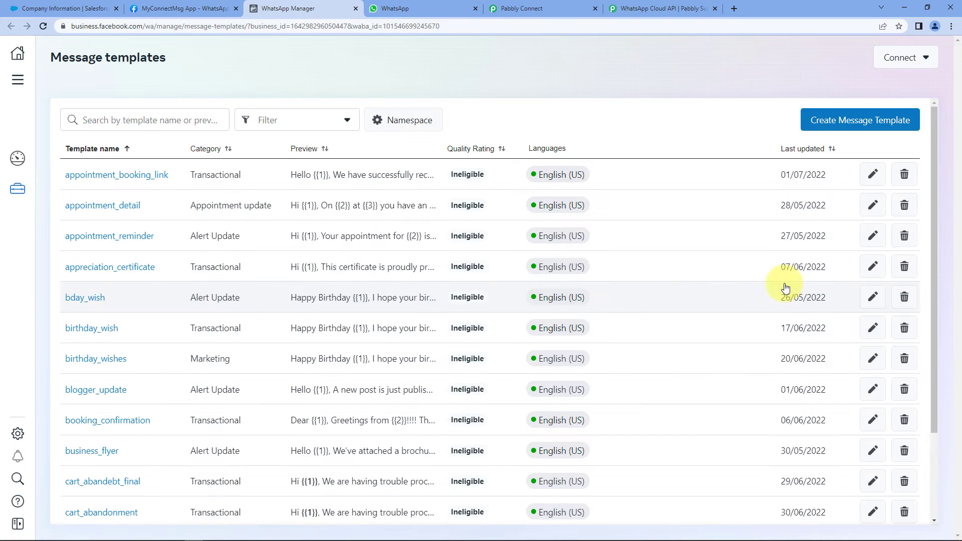
pyautogui.scroll(-6, 491, 127)
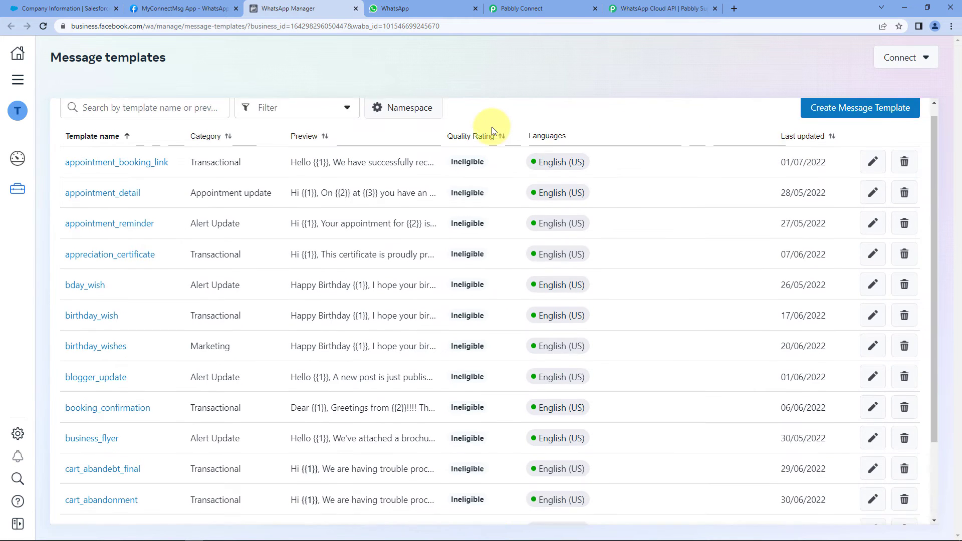
pyautogui.scroll(-1, 496, 147)
pyautogui.scroll(5, 499, 172)
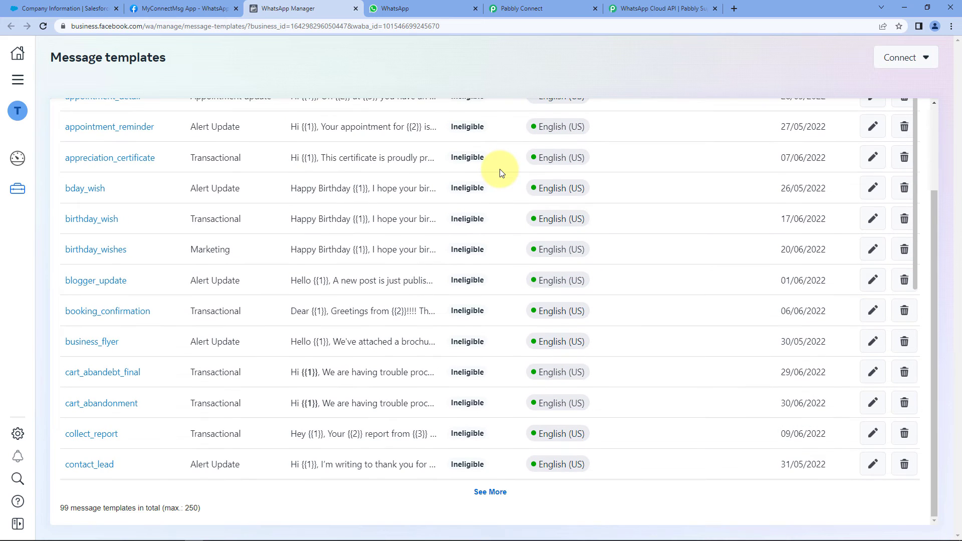
pyautogui.moveTo(935, 220); pyautogui.dragTo(935, 142)
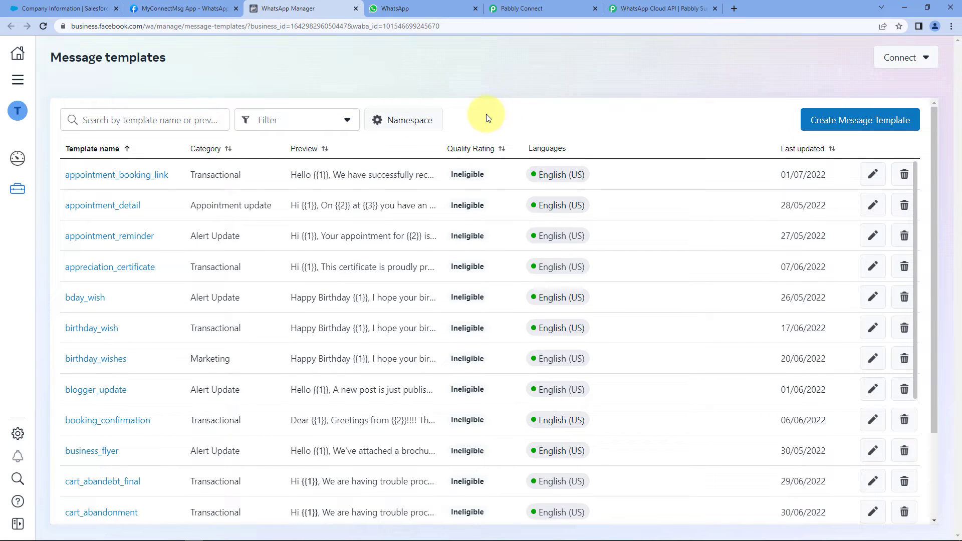
# Compare Pabbly Connect's message template dropdown against the WhatsApp Manager template list
pyautogui.click(527, 7)
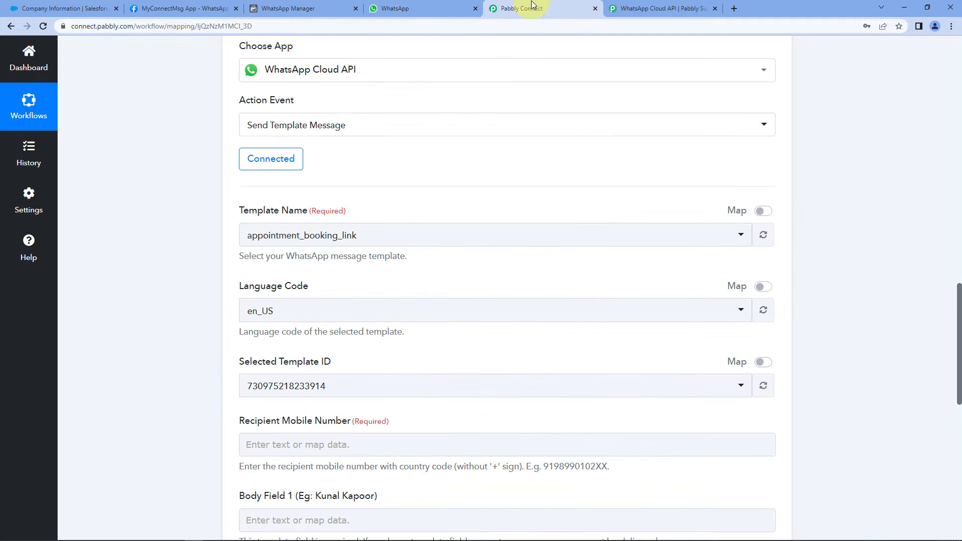
pyautogui.click(382, 234)
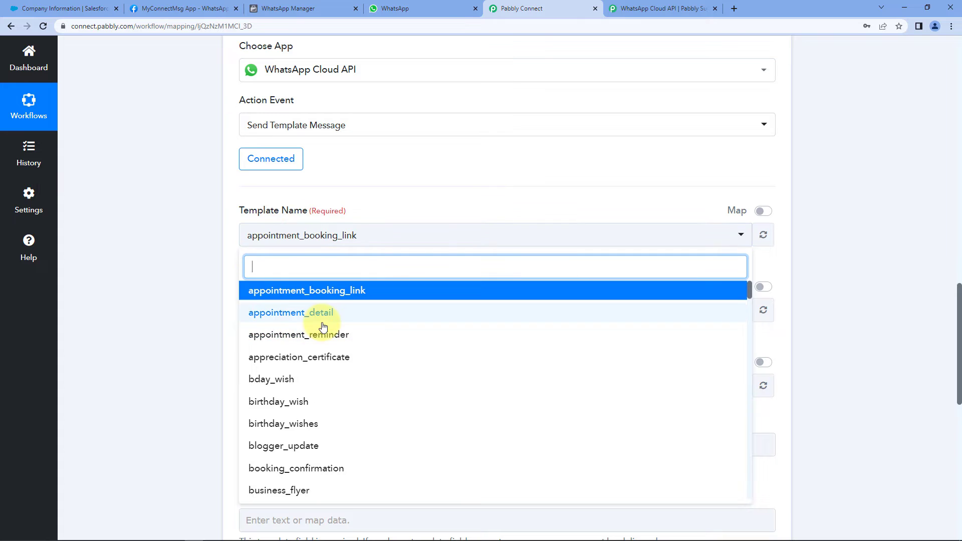
pyautogui.scroll(-5, 322, 327)
pyautogui.scroll(5, 322, 327)
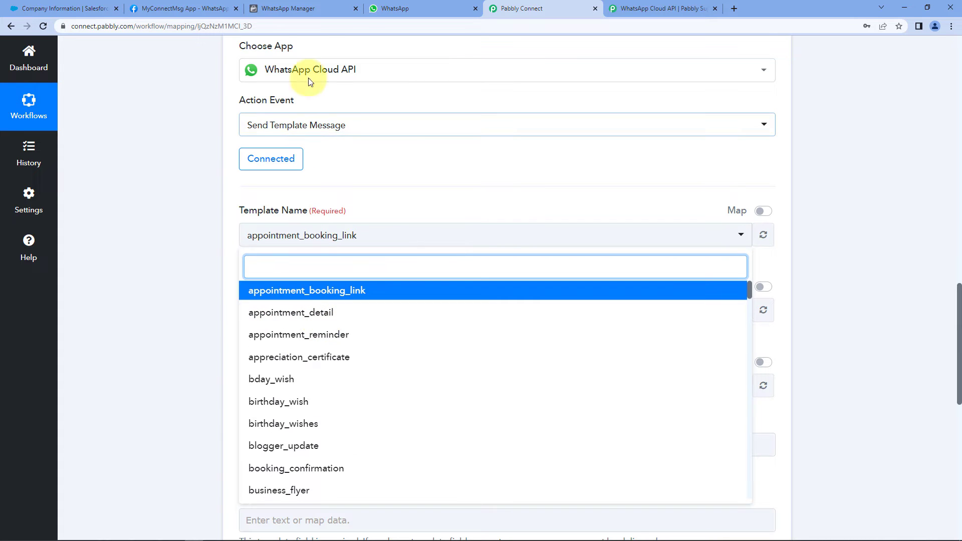
pyautogui.click(330, 7)
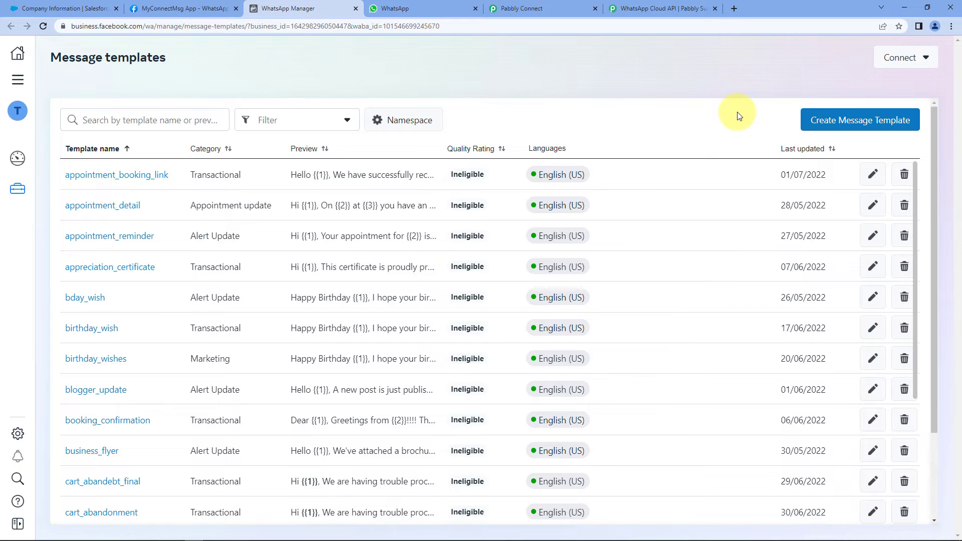
pyautogui.click(569, 8)
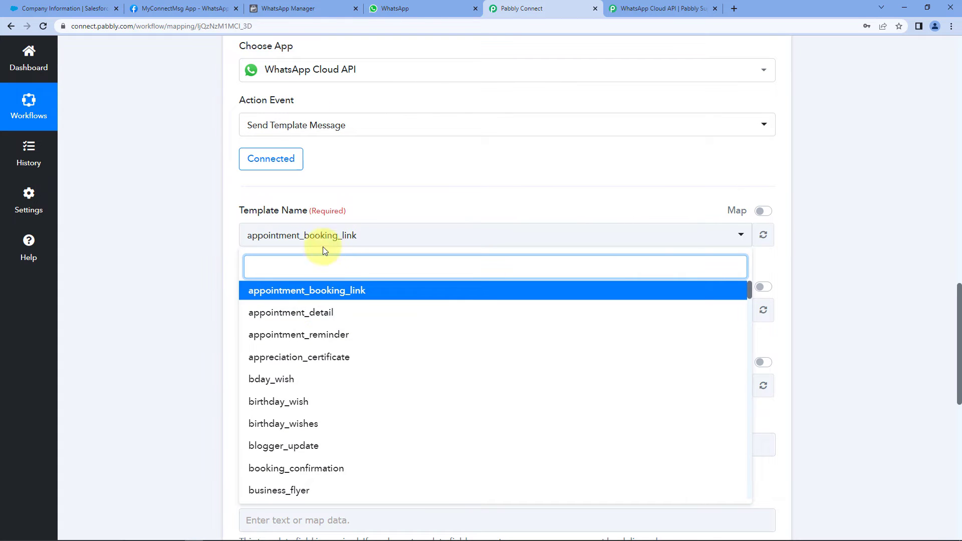
pyautogui.click(308, 8)
# Load two more batches of templates with See More, reaching rows through no_dues
pyautogui.scroll(-6, 420, 358)
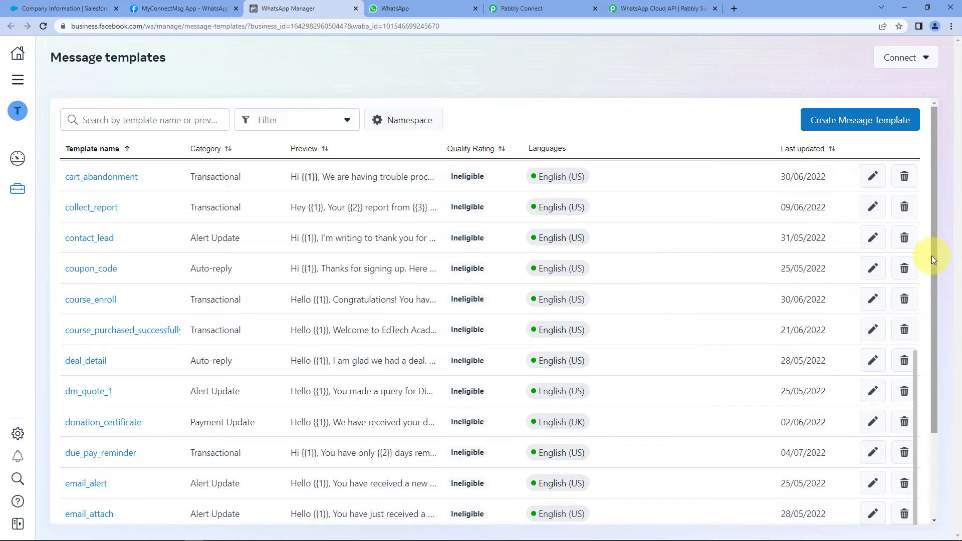
pyautogui.moveTo(933, 259); pyautogui.dragTo(897, 441)
pyautogui.click(486, 495)
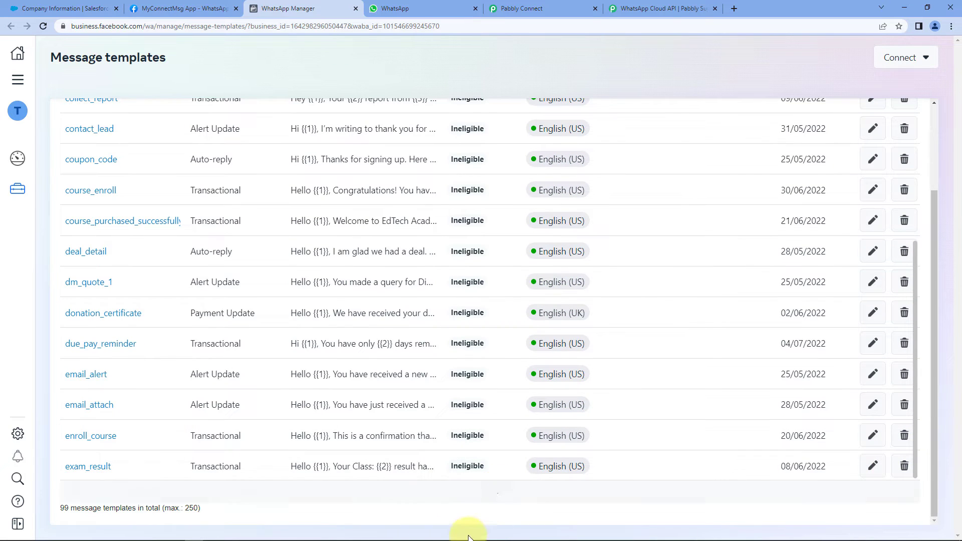
pyautogui.scroll(-10, 240, 305)
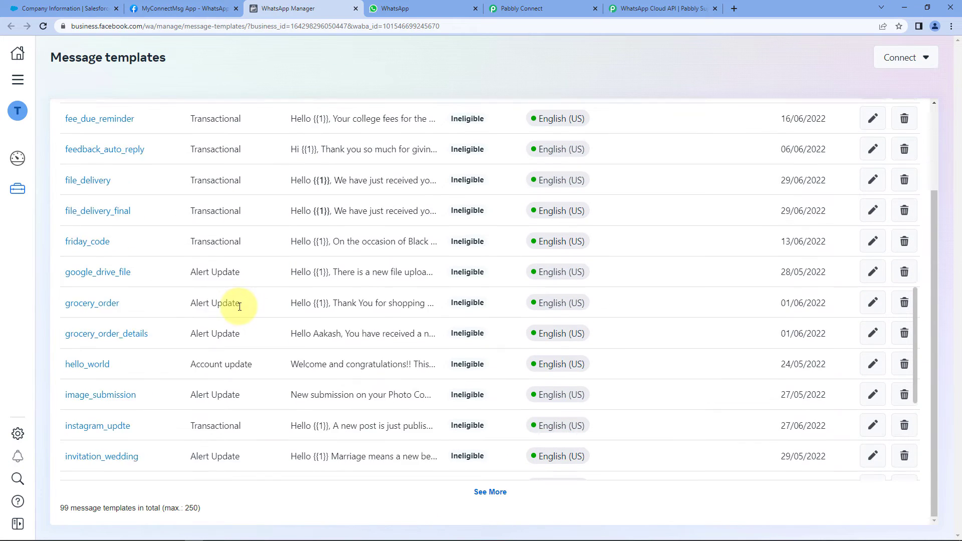
pyautogui.scroll(-5, 240, 306)
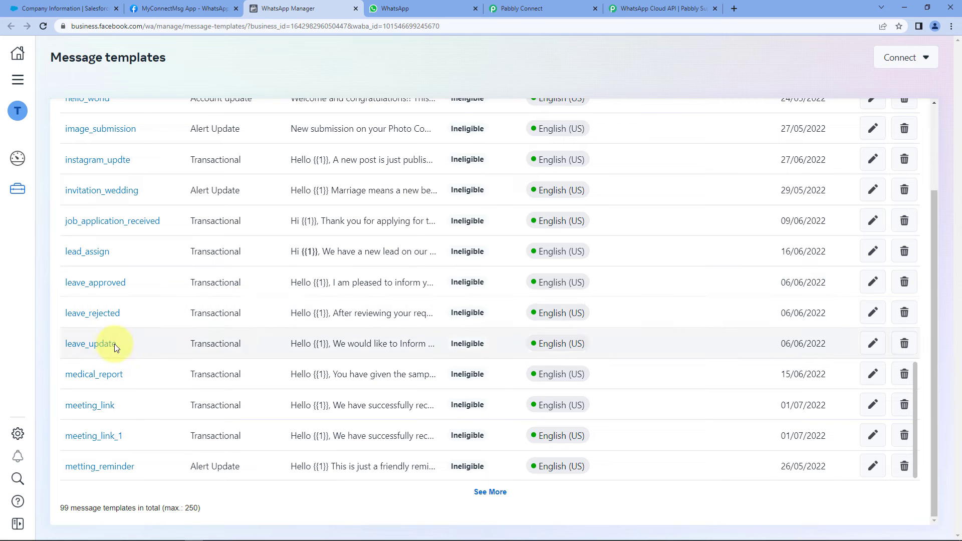
pyautogui.click(480, 484)
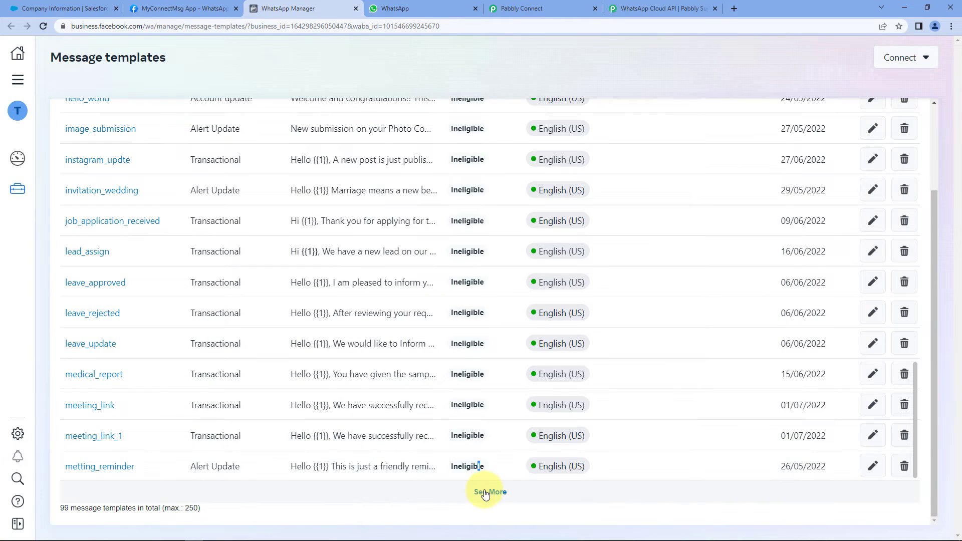
pyautogui.scroll(-2, 188, 318)
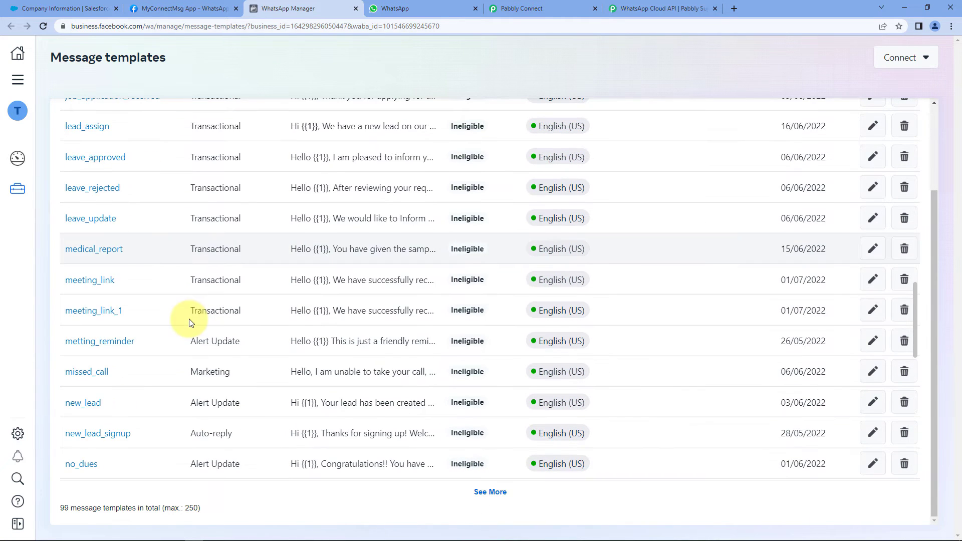
# Open new_lead_signup and match the preview's sample name and Pabbly to body variables {{1}} and {{2}}
pyautogui.click(111, 438)
pyautogui.scroll(2, 717, 245)
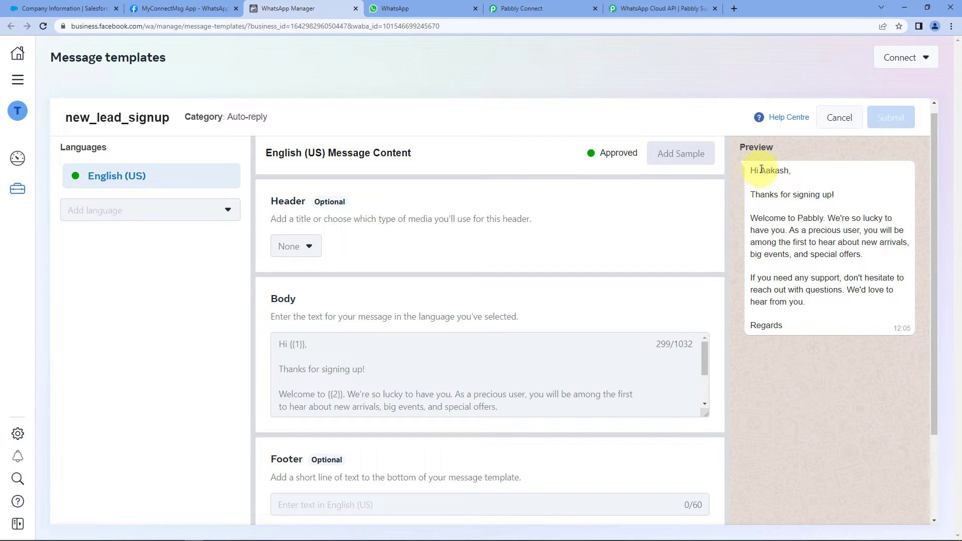
pyautogui.moveTo(760, 172); pyautogui.dragTo(795, 176)
pyautogui.doubleClick(782, 170)
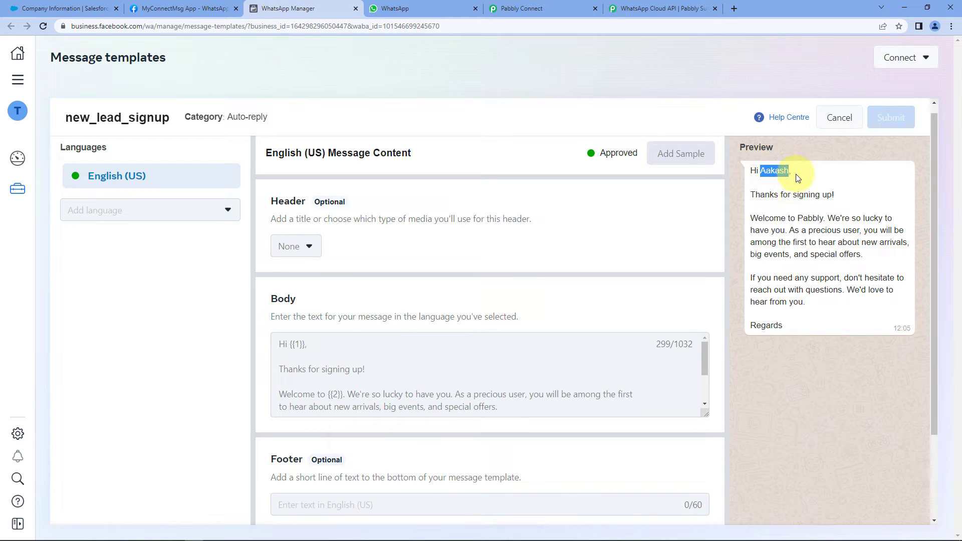
pyautogui.click(787, 183)
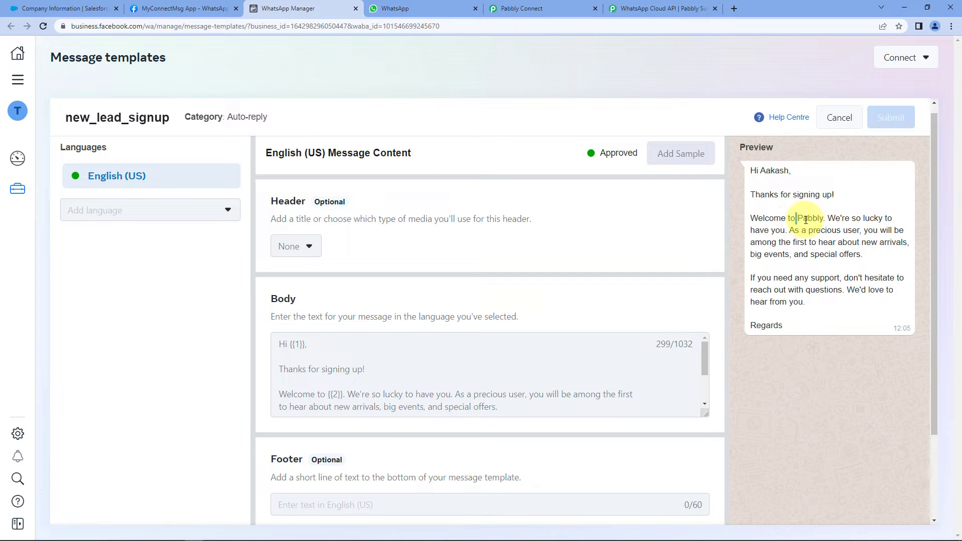
pyautogui.moveTo(796, 219); pyautogui.dragTo(826, 221)
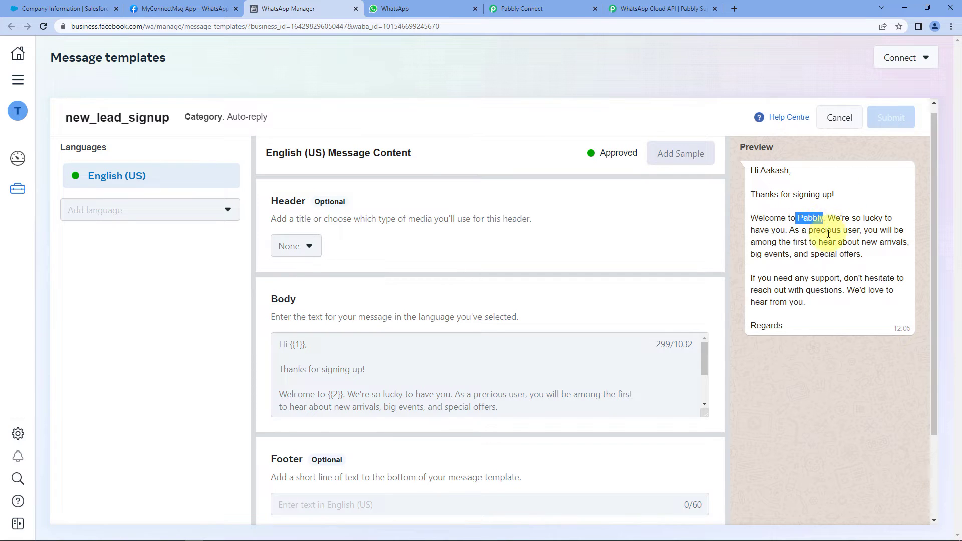
pyautogui.click(295, 345)
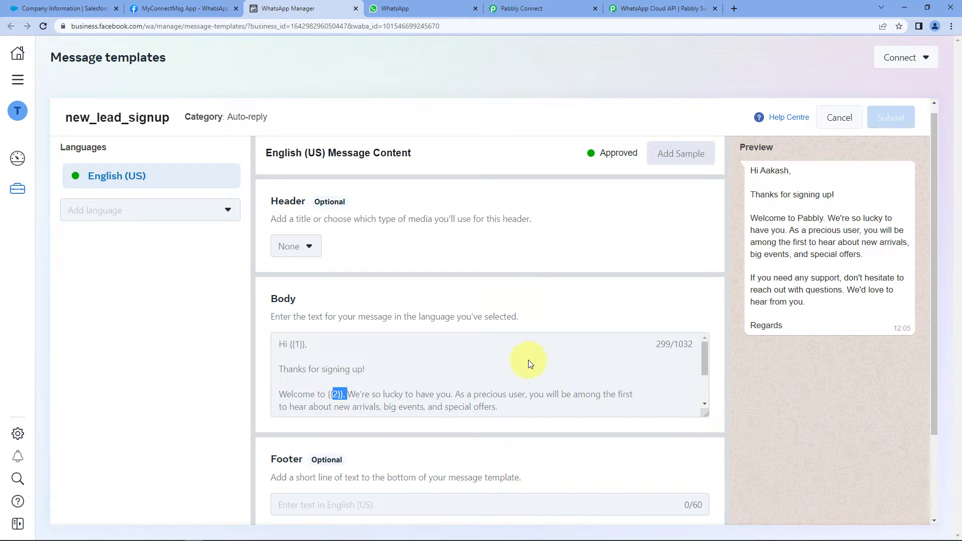
pyautogui.click(442, 336)
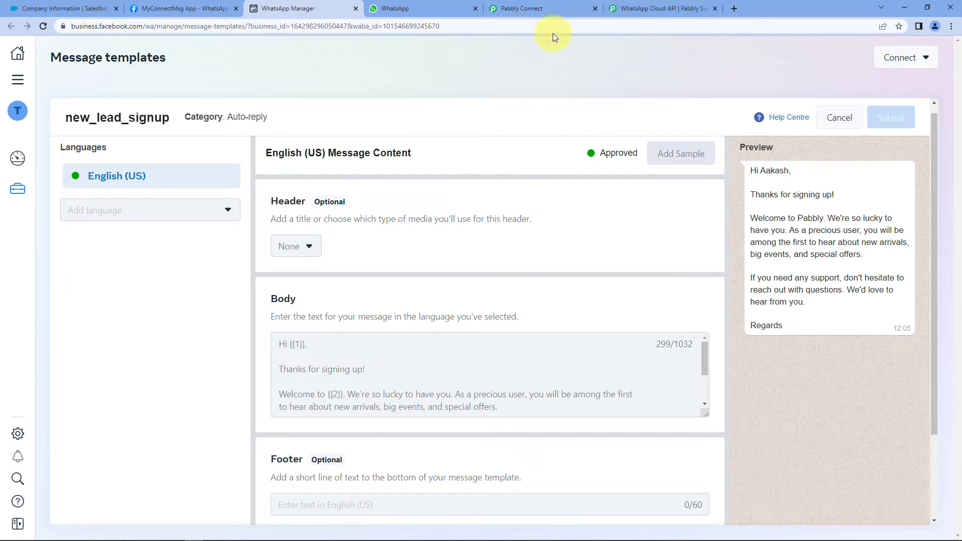
# Search 'new' in Template Name and pick new_lead_signup, then review its en_US language and template ID
pyautogui.click(525, 12)
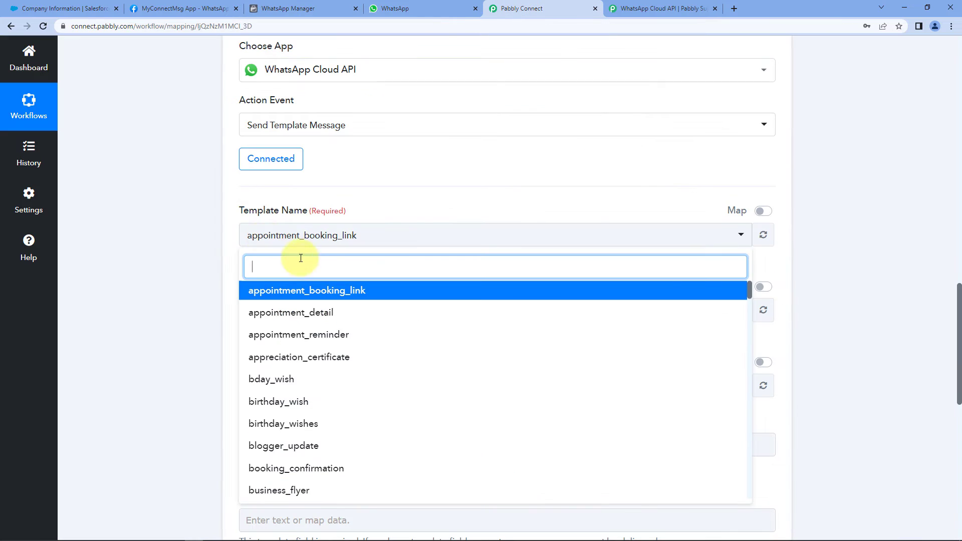
pyautogui.write('new')
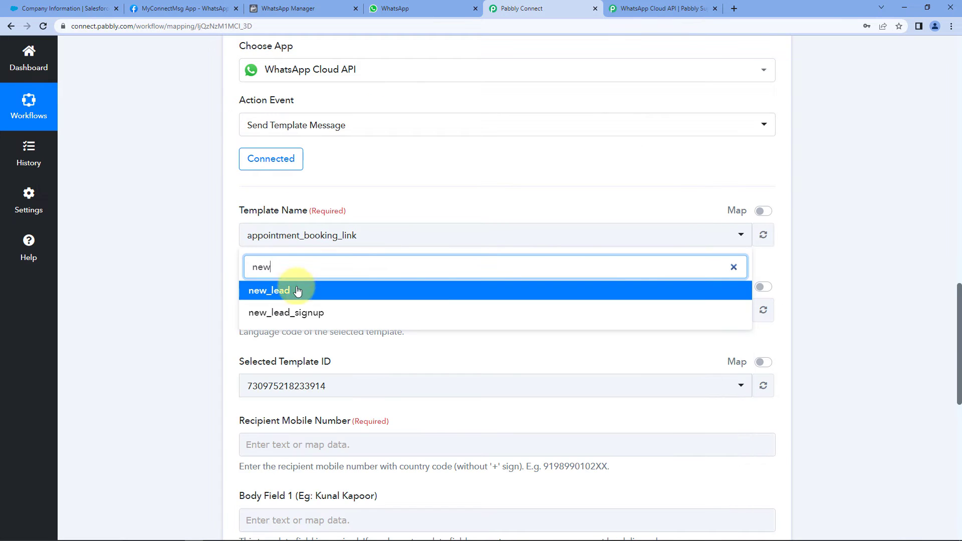
pyautogui.click(271, 312)
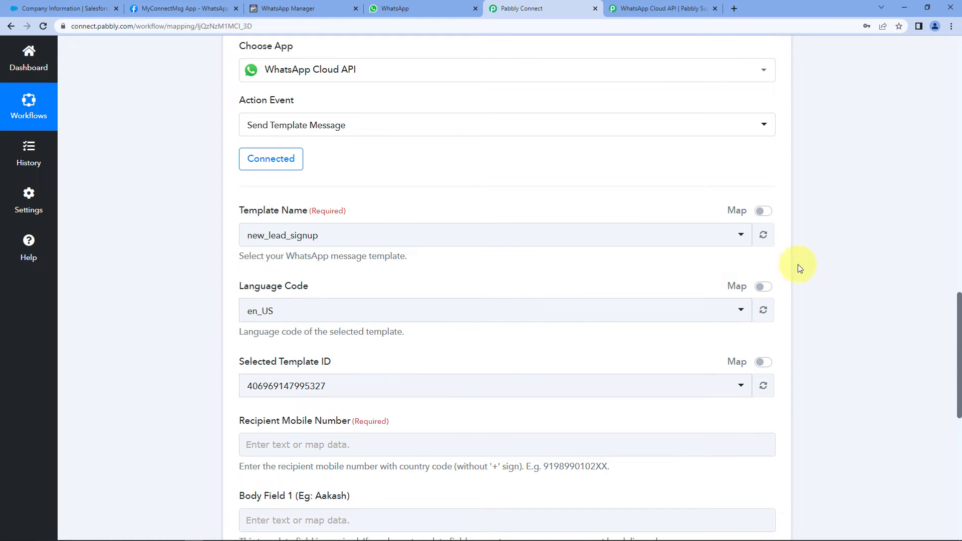
pyautogui.scroll(-6, 826, 261)
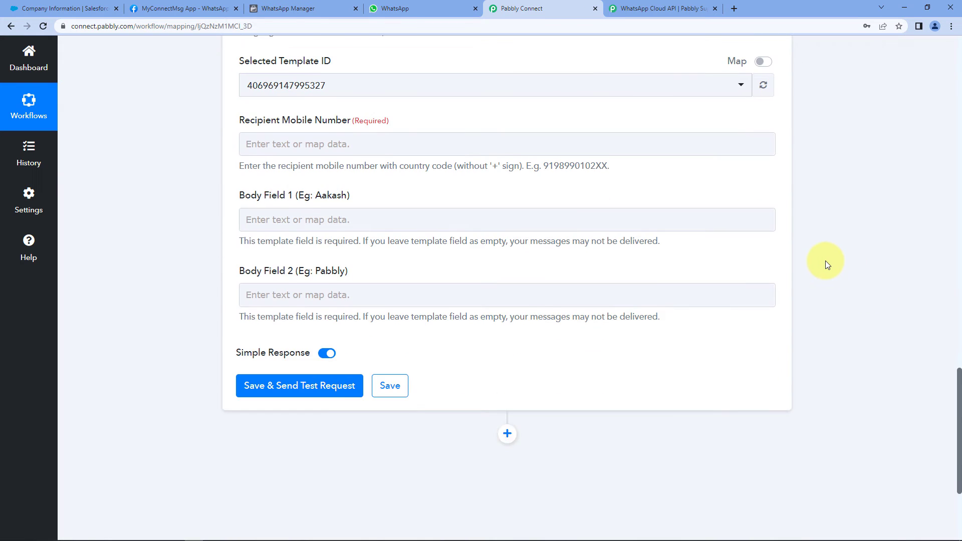
pyautogui.scroll(4, 825, 261)
pyautogui.scroll(-2, 825, 261)
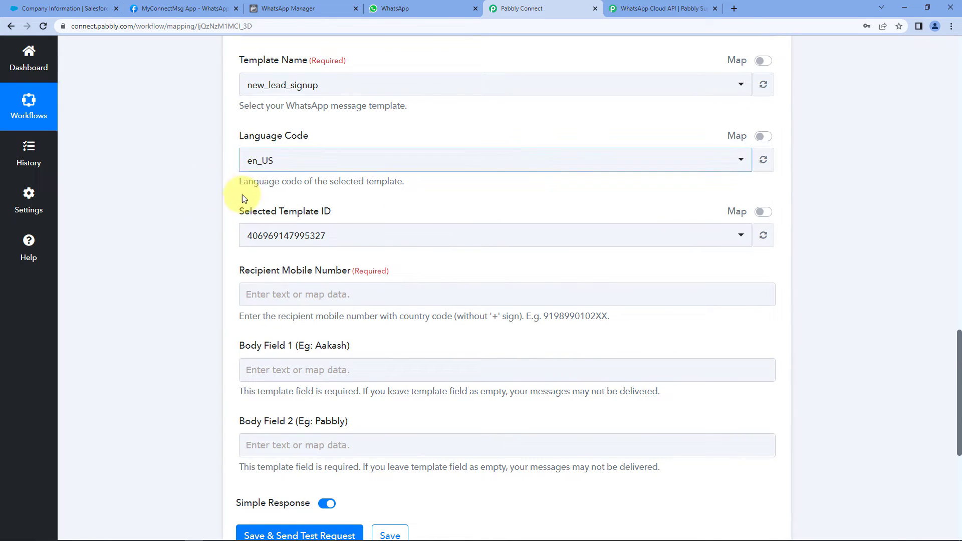
pyautogui.scroll(-1, 209, 230)
pyautogui.scroll(-1, 209, 231)
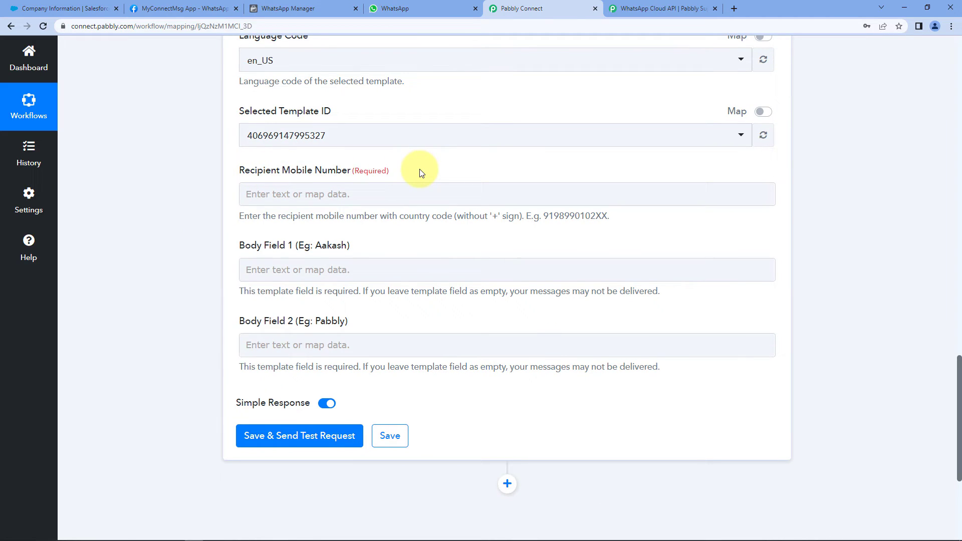
pyautogui.scroll(12, 793, 152)
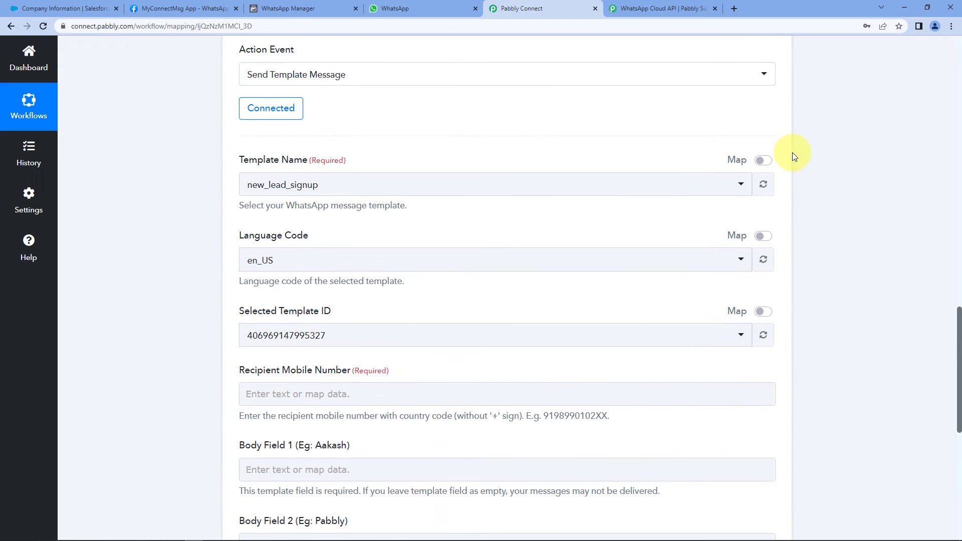
pyautogui.scroll(2, 823, 199)
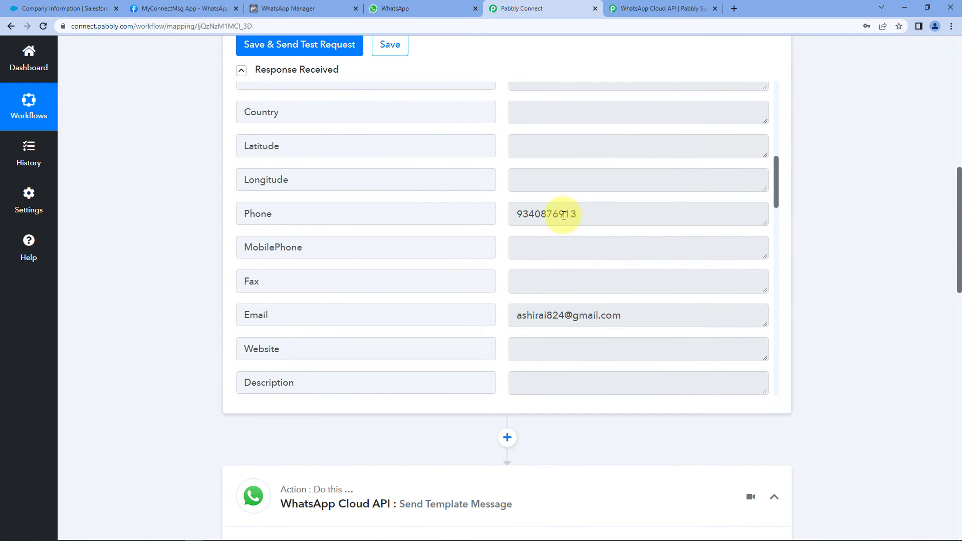
# Inspect the test lead's phone number in the Salesforce trigger response
pyautogui.click(610, 215)
pyautogui.moveTo(577, 216); pyautogui.dragTo(509, 223)
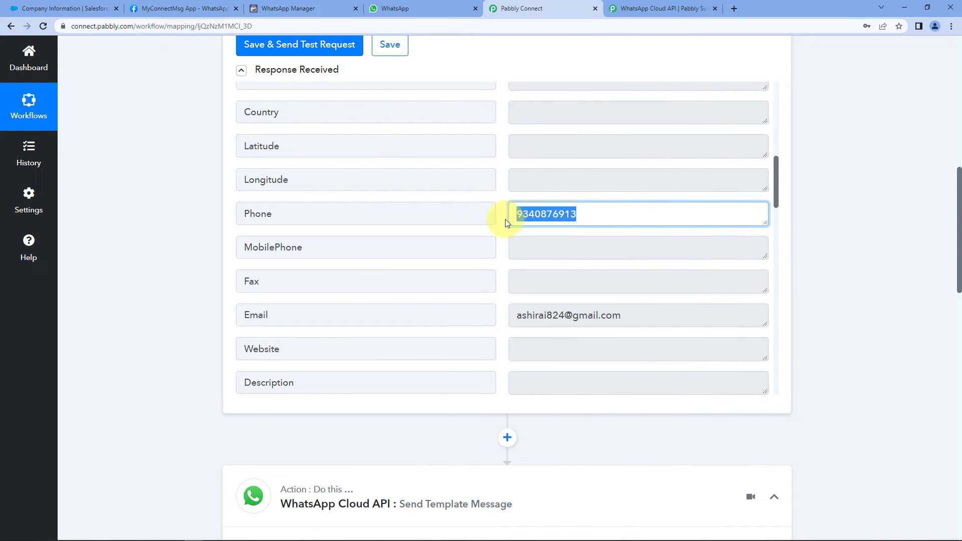
pyautogui.click(503, 217)
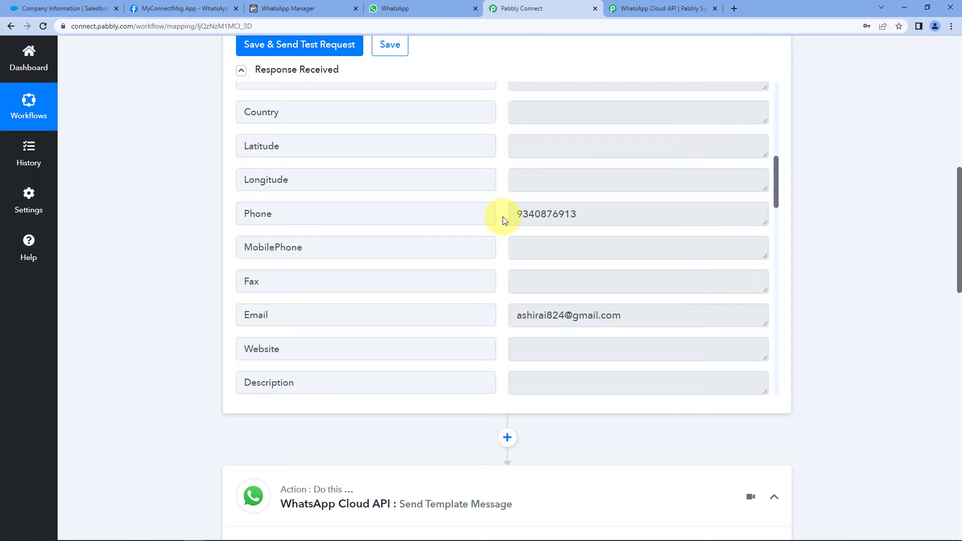
pyautogui.moveTo(516, 215); pyautogui.dragTo(602, 209)
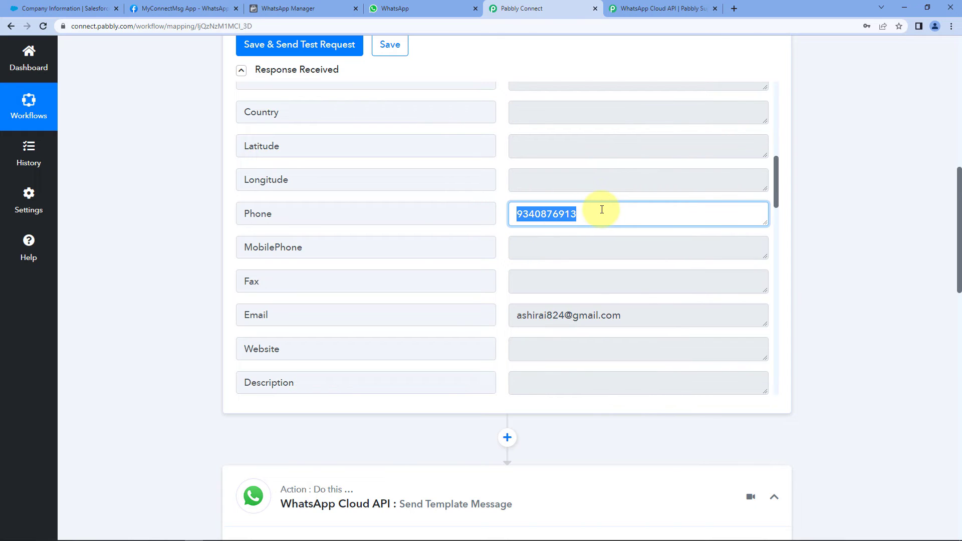
pyautogui.click(602, 210)
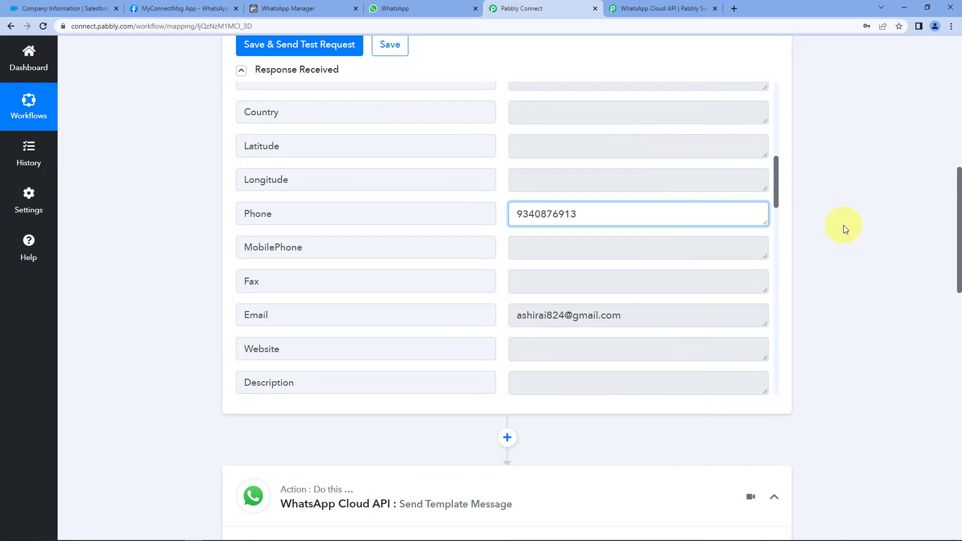
pyautogui.scroll(-5, 844, 225)
pyautogui.scroll(-10, 844, 225)
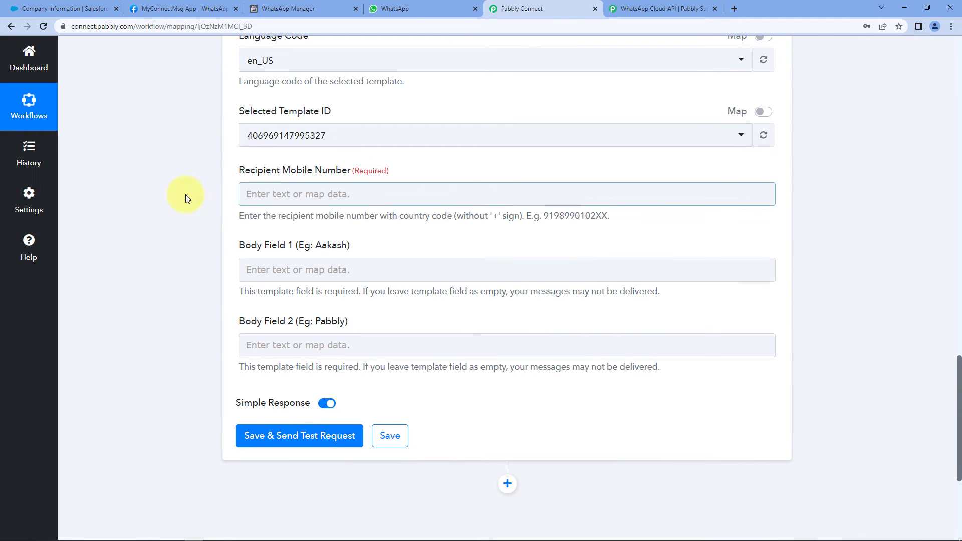
# Map Salesforce: New Lead's Phone into the Recipient Mobile Number field
pyautogui.click(287, 199)
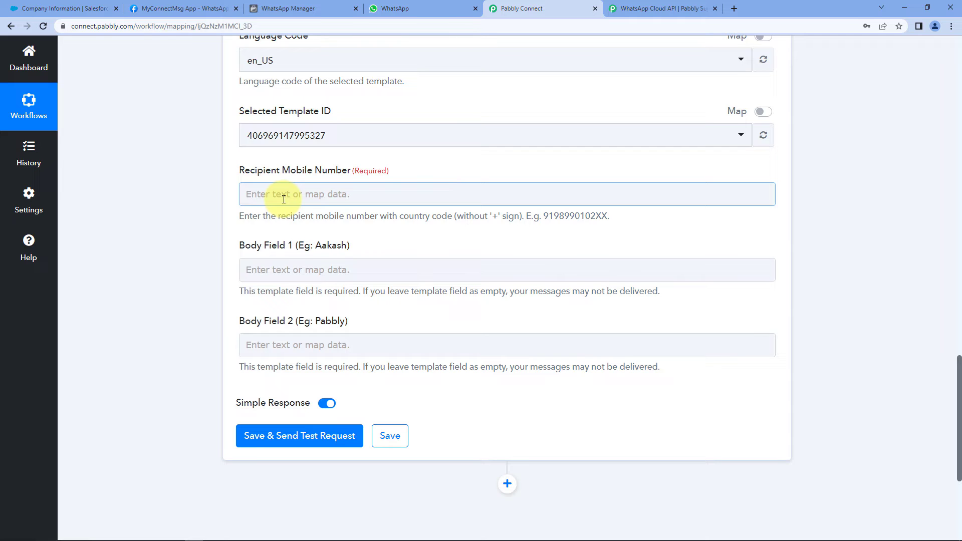
pyautogui.click(283, 200)
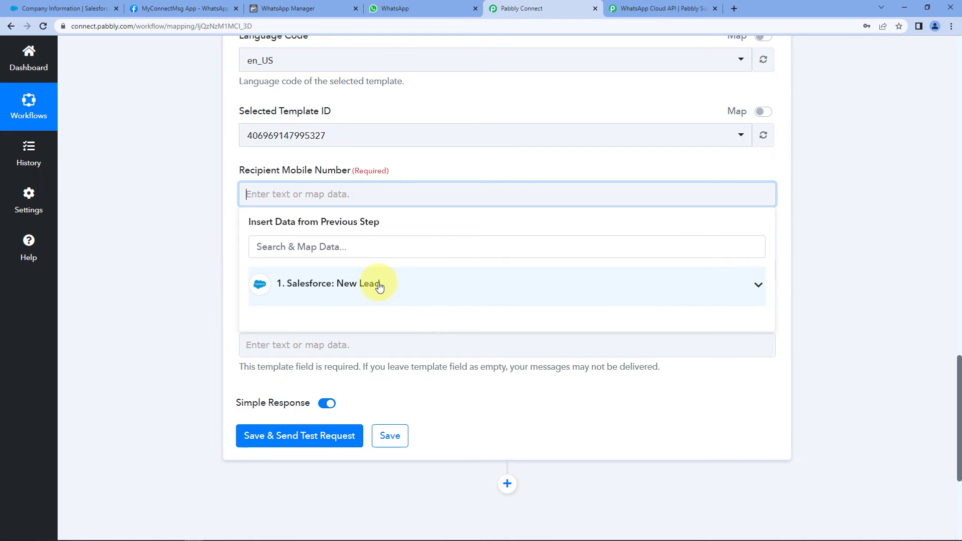
pyautogui.click(395, 287)
pyautogui.scroll(-2, 194, 300)
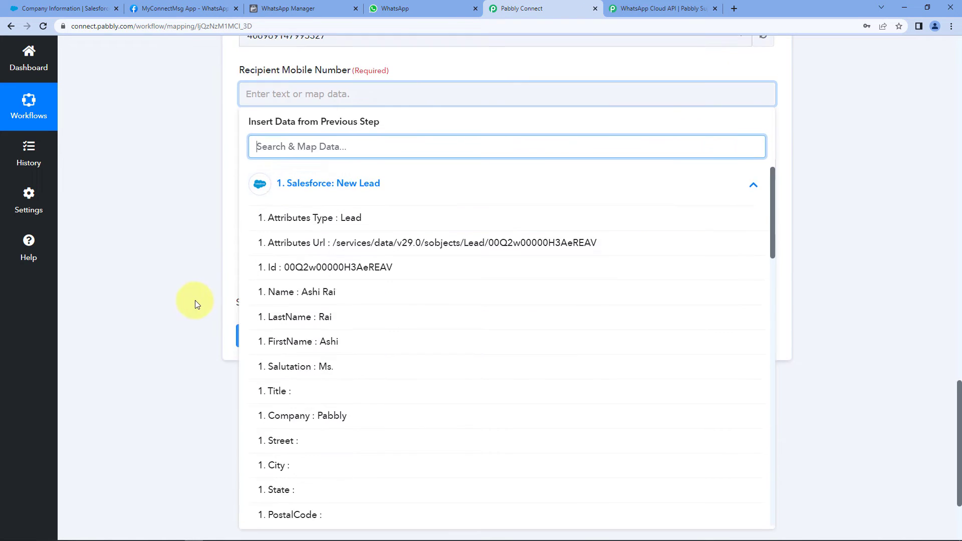
pyautogui.scroll(-7, 313, 284)
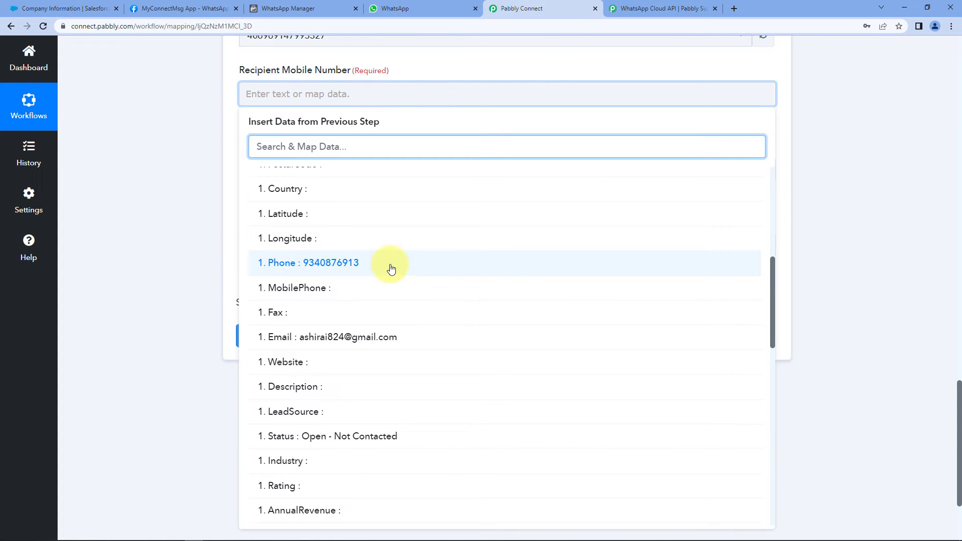
pyautogui.click(288, 266)
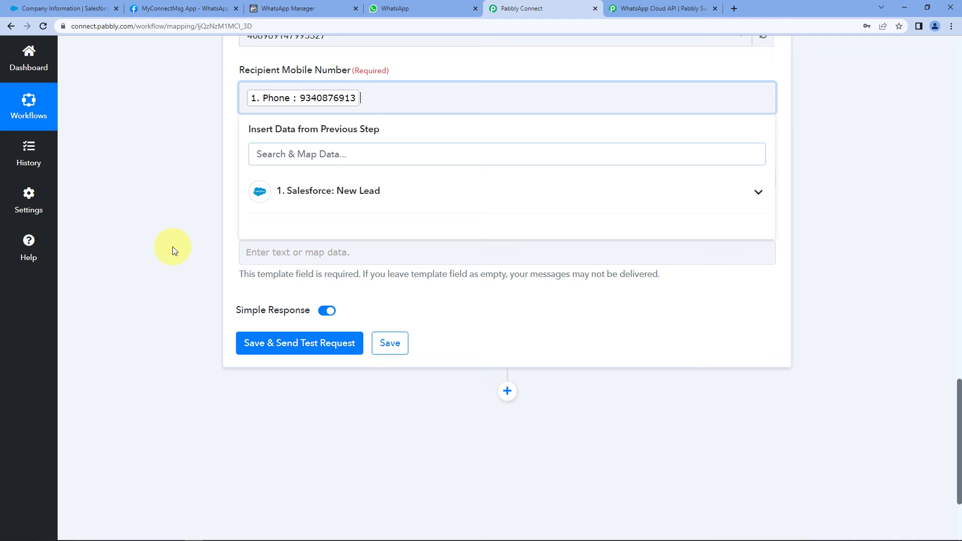
pyautogui.click(203, 148)
pyautogui.scroll(1, 203, 147)
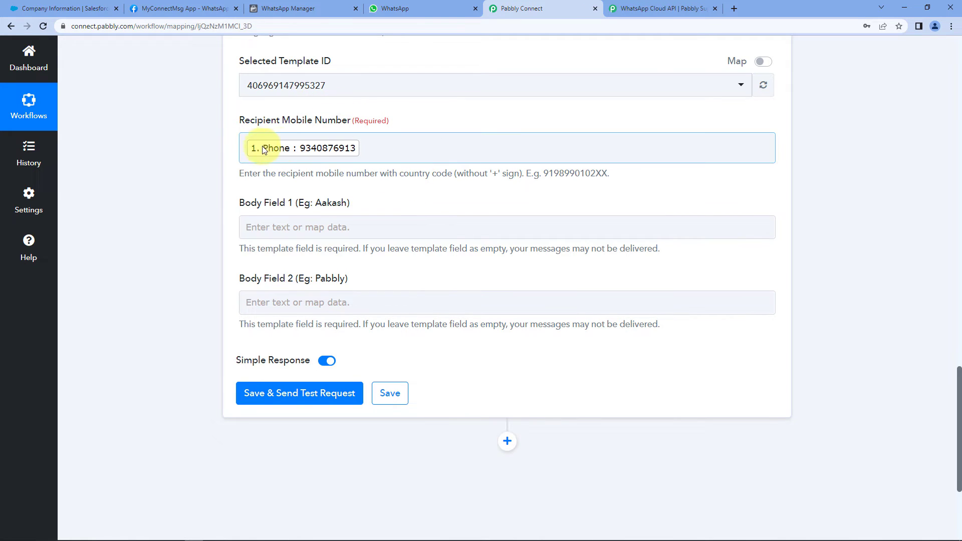
# Prefix the mapped Phone in Recipient Mobile Number with country code 91
pyautogui.click(245, 145)
pyautogui.write('91')
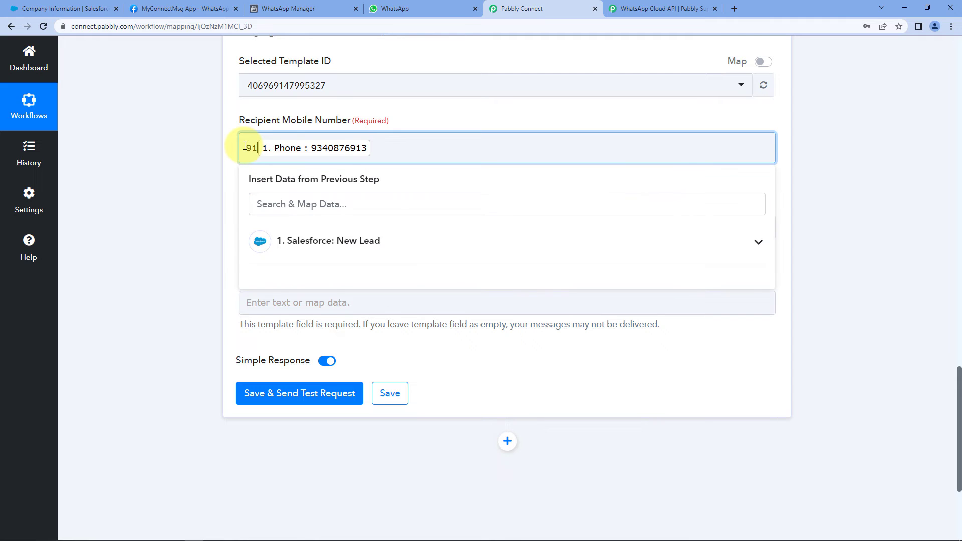
pyautogui.click(153, 192)
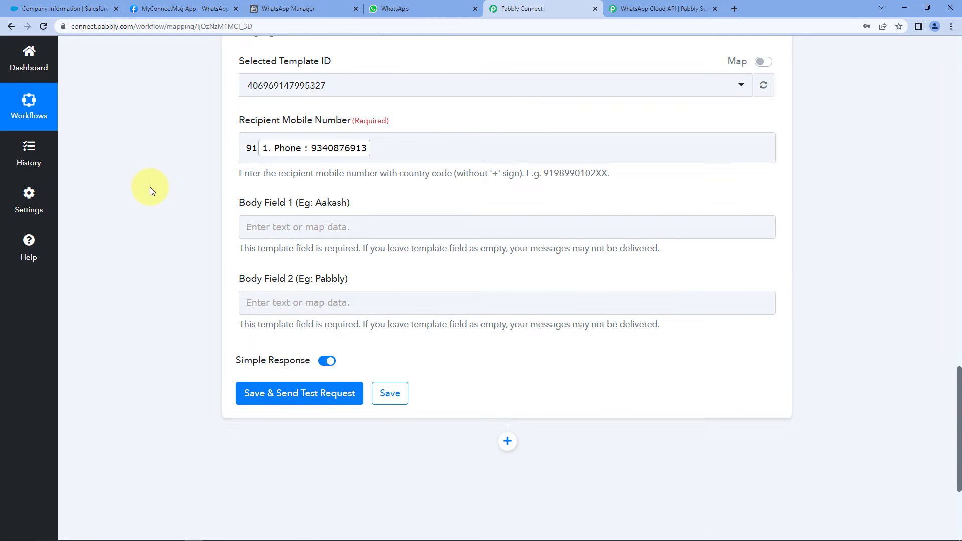
pyautogui.scroll(-2, 150, 189)
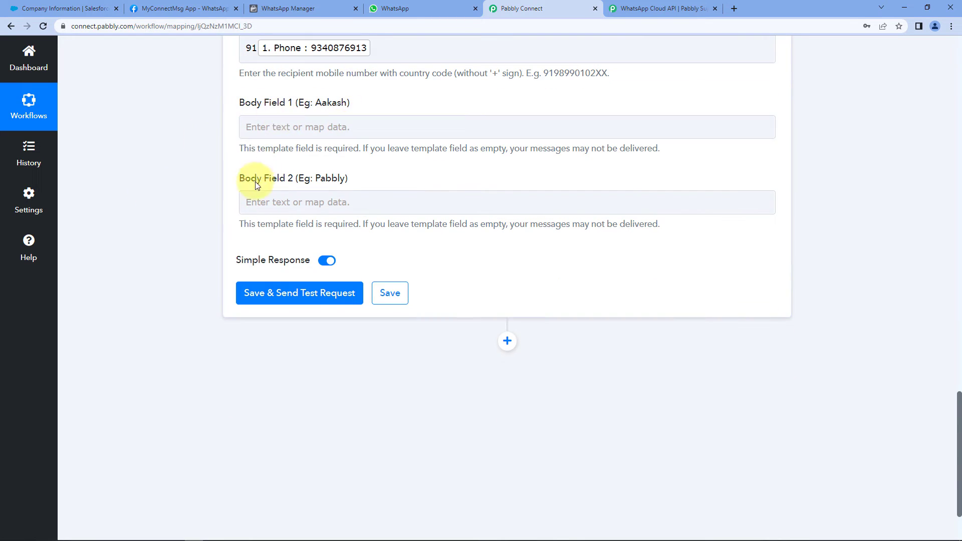
pyautogui.click(291, 9)
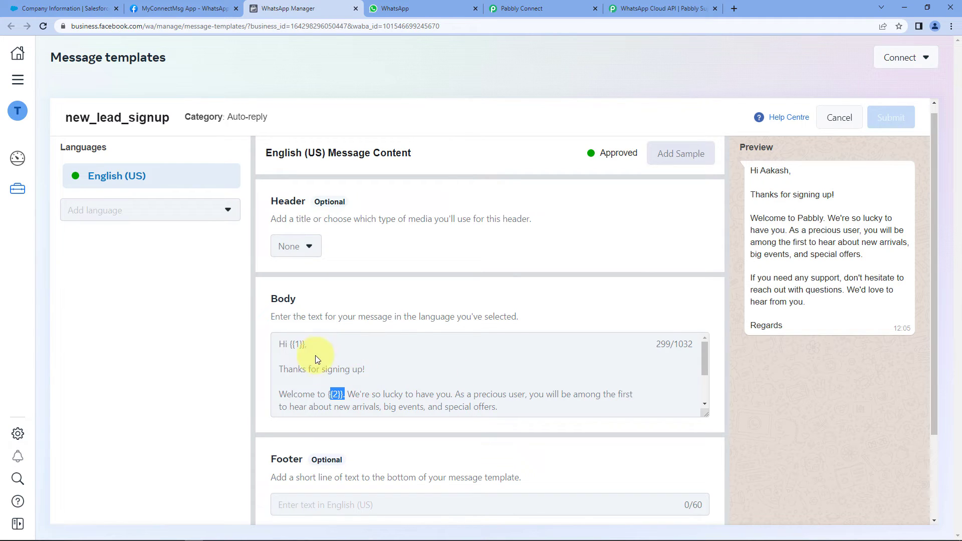
# Highlight {{1}} in the greeting and {{2}} on the Welcome line of the template body
pyautogui.moveTo(290, 344); pyautogui.dragTo(307, 345)
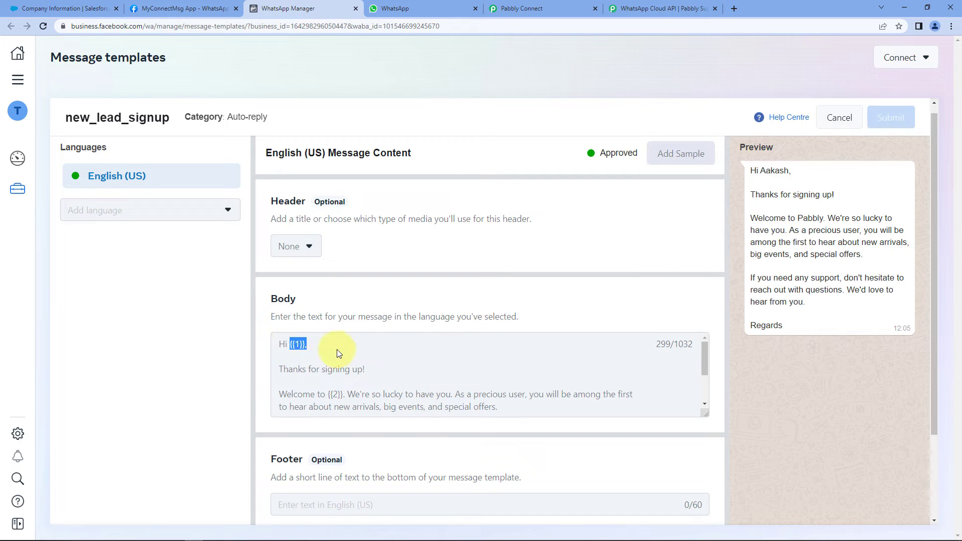
pyautogui.moveTo(346, 396); pyautogui.dragTo(329, 398)
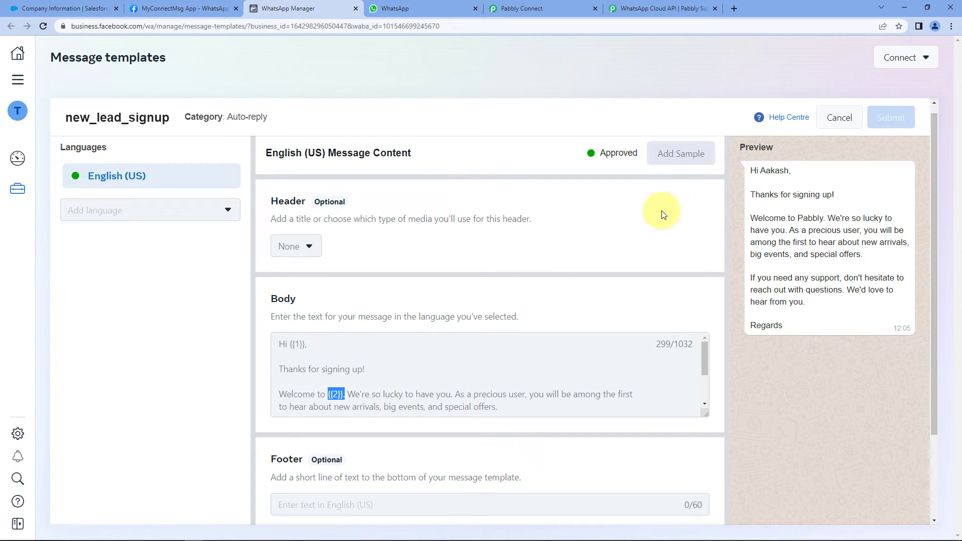
# Map the Salesforce lead's FirstName into Body Field 1
pyautogui.click(524, 10)
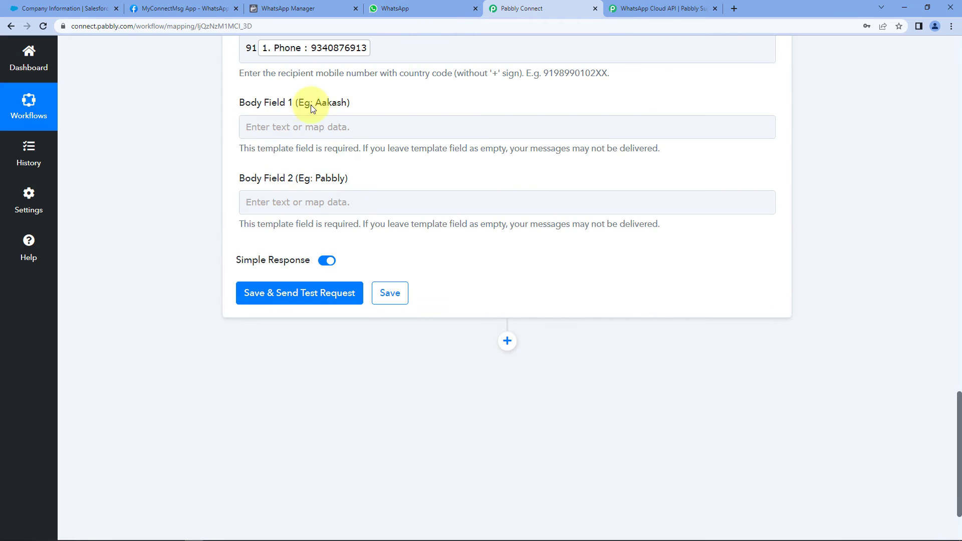
pyautogui.click(298, 127)
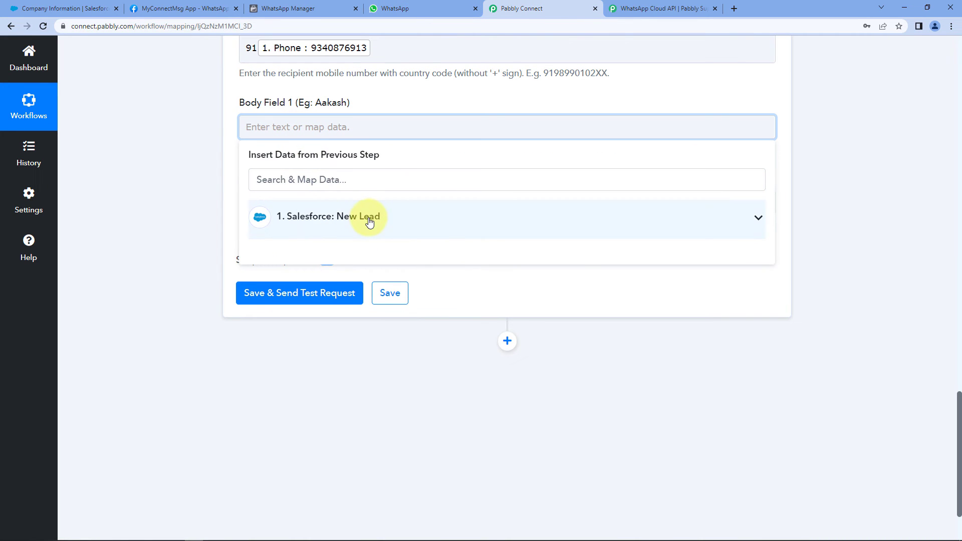
pyautogui.click(369, 222)
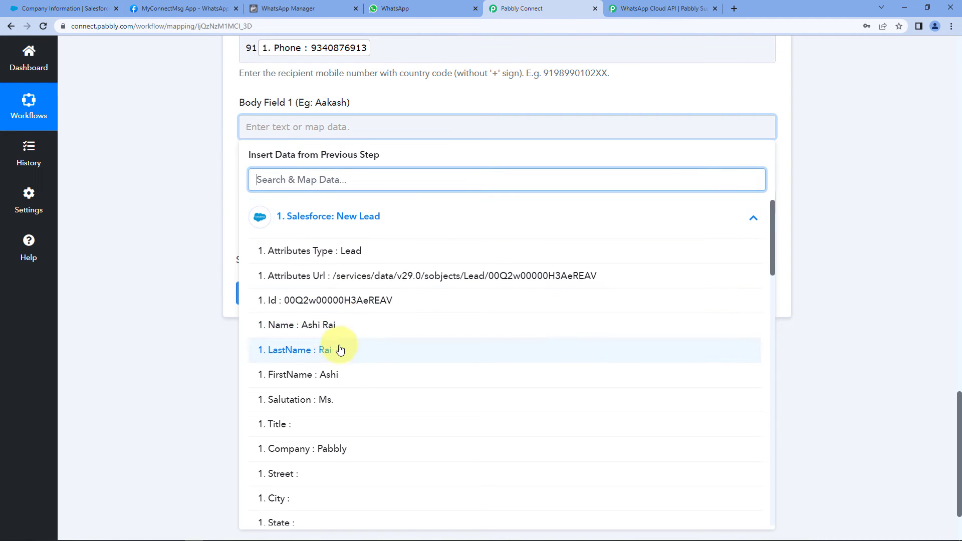
pyautogui.click(303, 378)
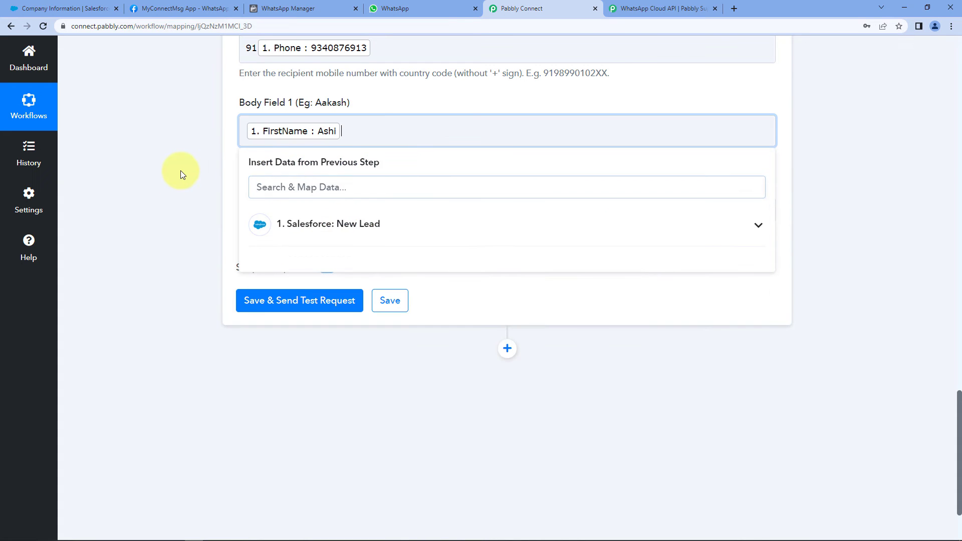
pyautogui.click(179, 169)
# Enter 'Pabbly' in Body Field 2 and verify both body field values
pyautogui.click(289, 209)
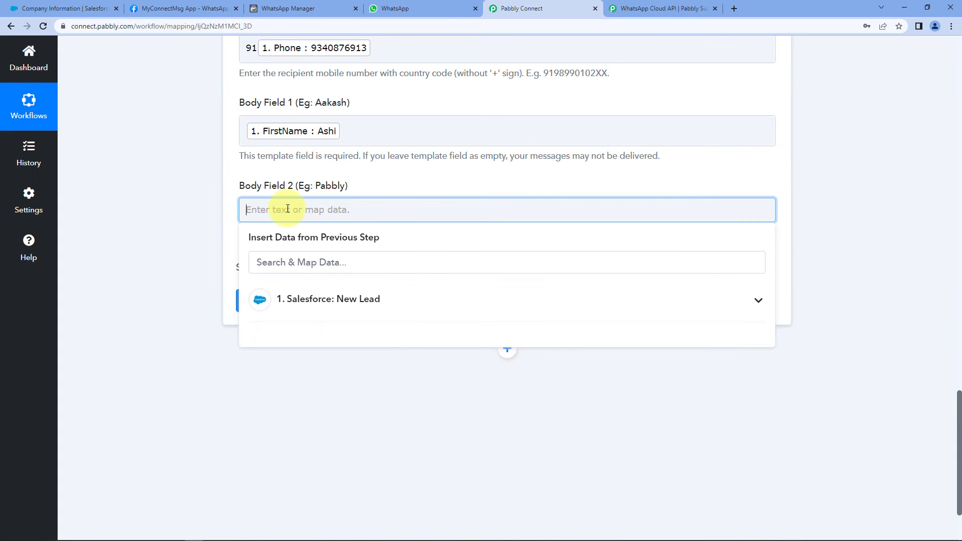
pyautogui.write('Pabbly')
pyautogui.click(161, 227)
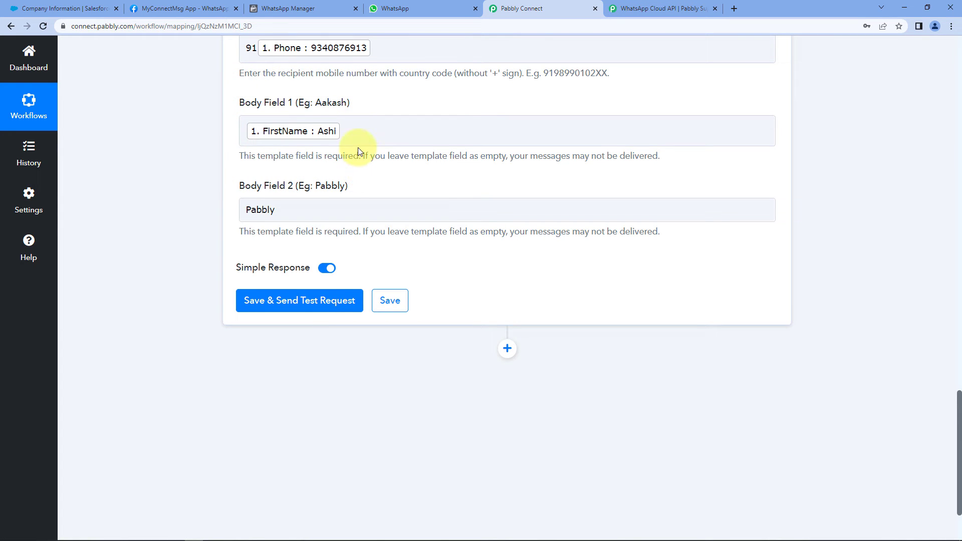
pyautogui.click(324, 136)
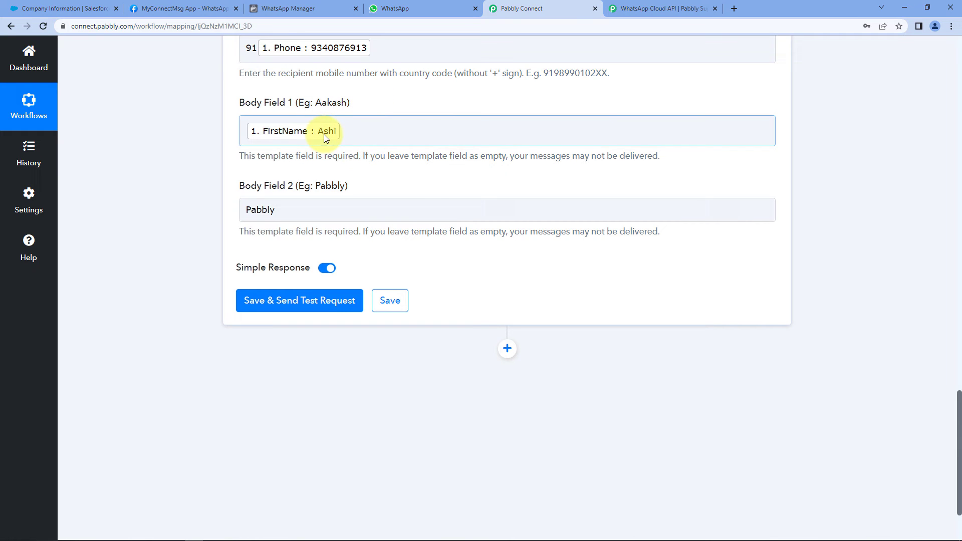
pyautogui.click(352, 106)
pyautogui.doubleClick(281, 210)
pyautogui.click(204, 217)
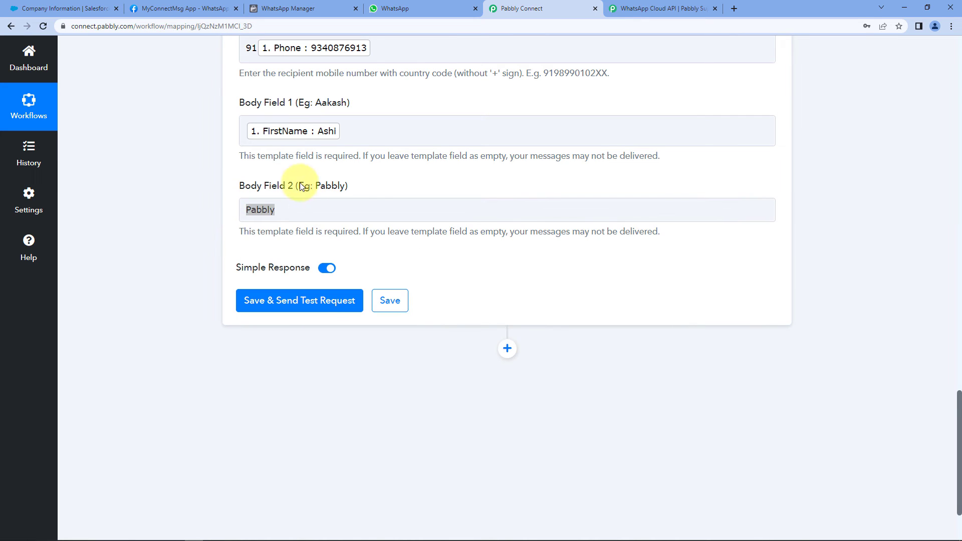
pyautogui.click(346, 203)
# Save the WhatsApp step and send a test request, then scroll through the response
pyautogui.click(210, 240)
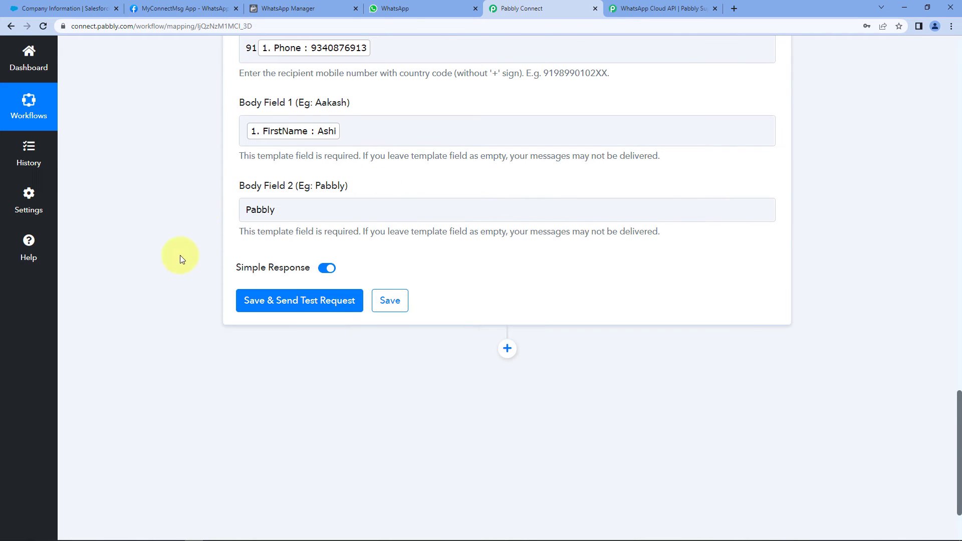
pyautogui.click(305, 301)
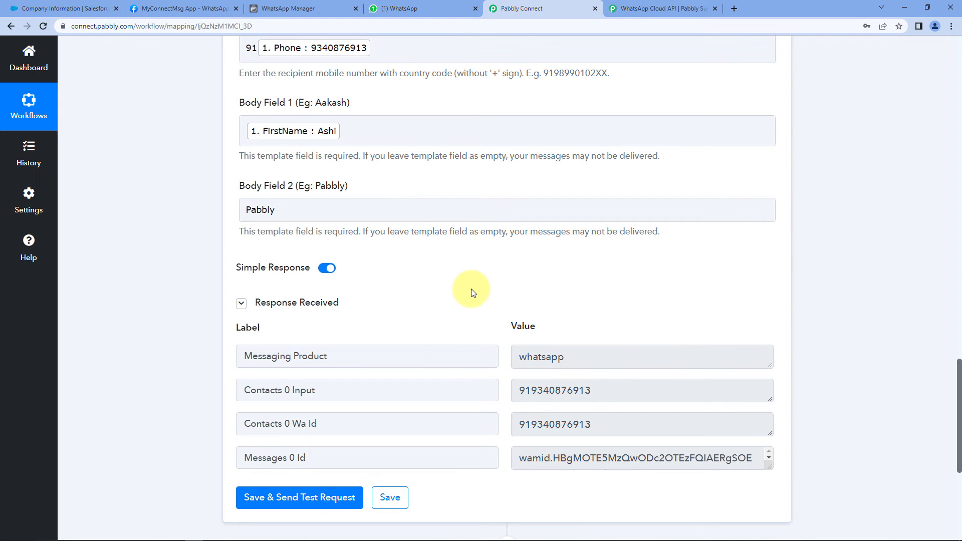
pyautogui.scroll(1, 469, 291)
pyautogui.scroll(6, 254, 172)
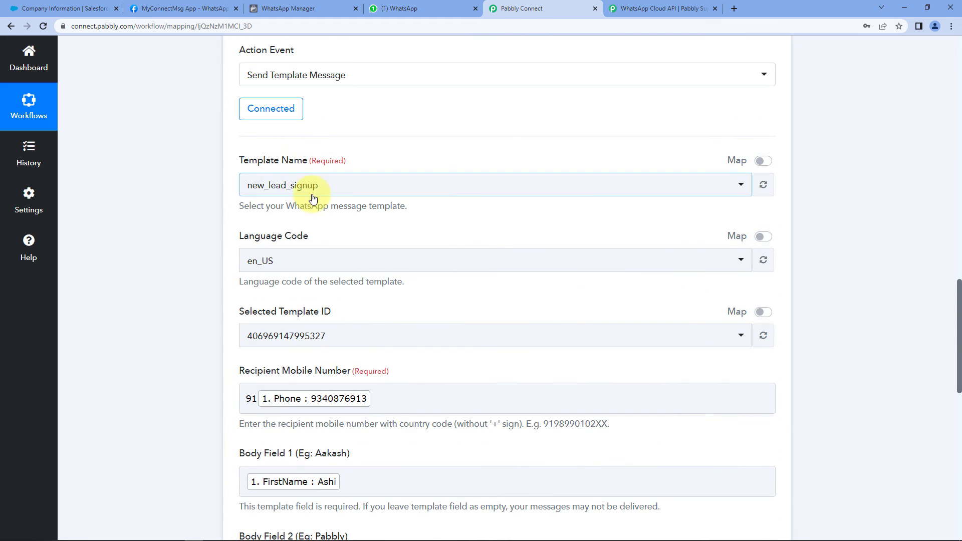
pyautogui.scroll(-9, 327, 269)
# Check the recipient number in the response, then switch to WhatsApp Web
pyautogui.click(616, 299)
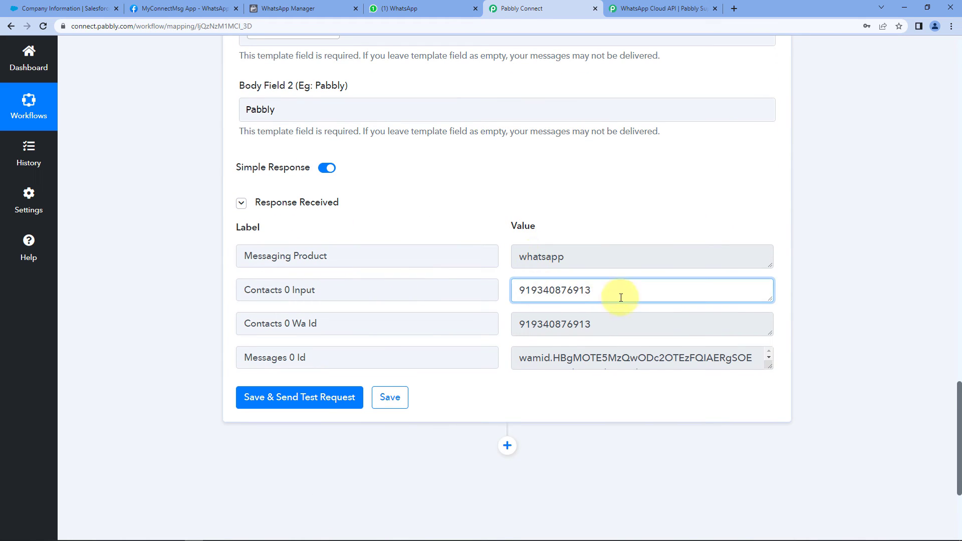
pyautogui.moveTo(592, 290); pyautogui.dragTo(507, 275)
pyautogui.click(506, 275)
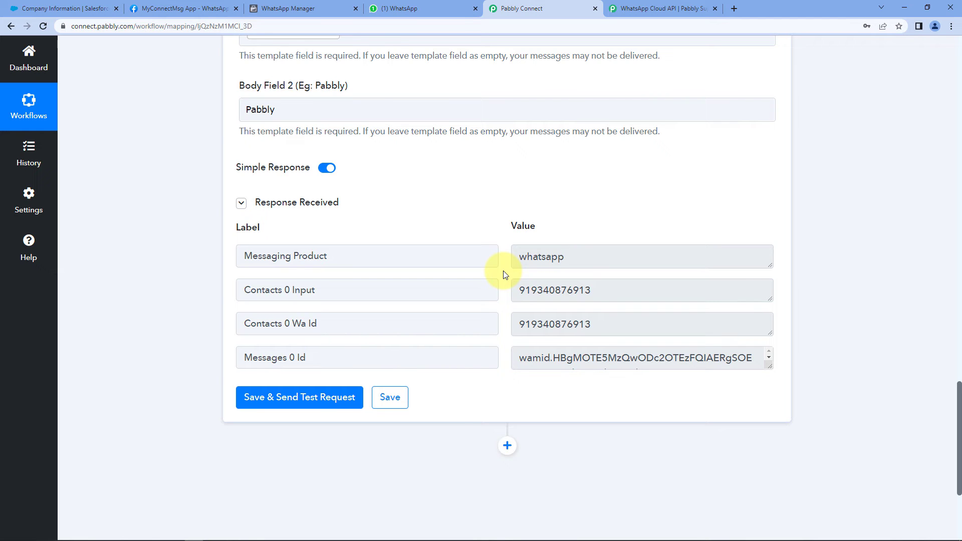
pyautogui.click(399, 9)
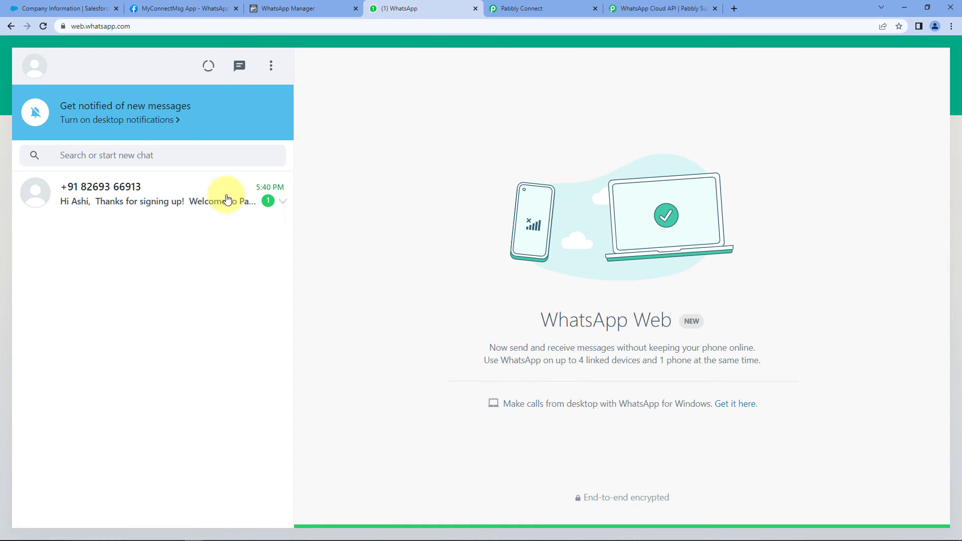
# Open the signup chat and inspect the received message and its personalised first name
pyautogui.click(209, 193)
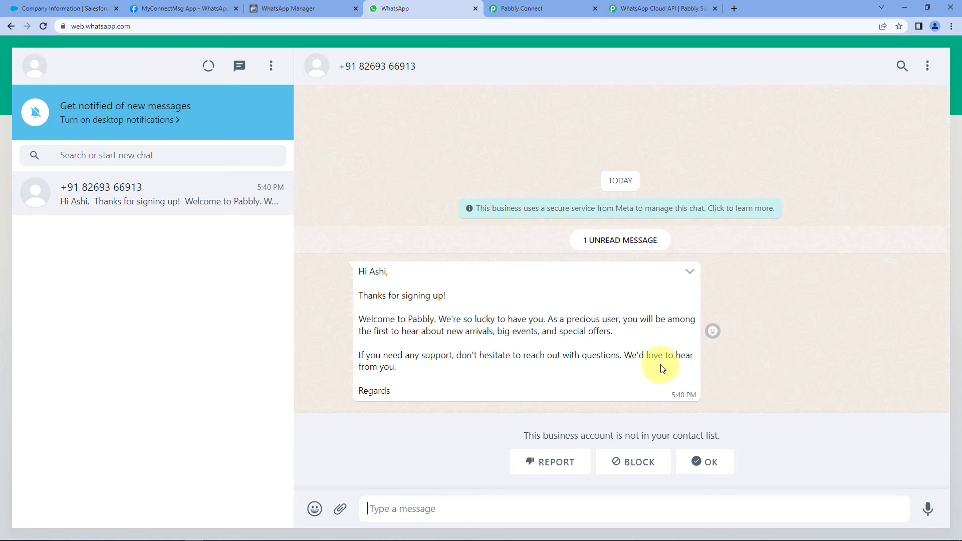
pyautogui.moveTo(389, 394); pyautogui.dragTo(347, 275)
pyautogui.click(347, 275)
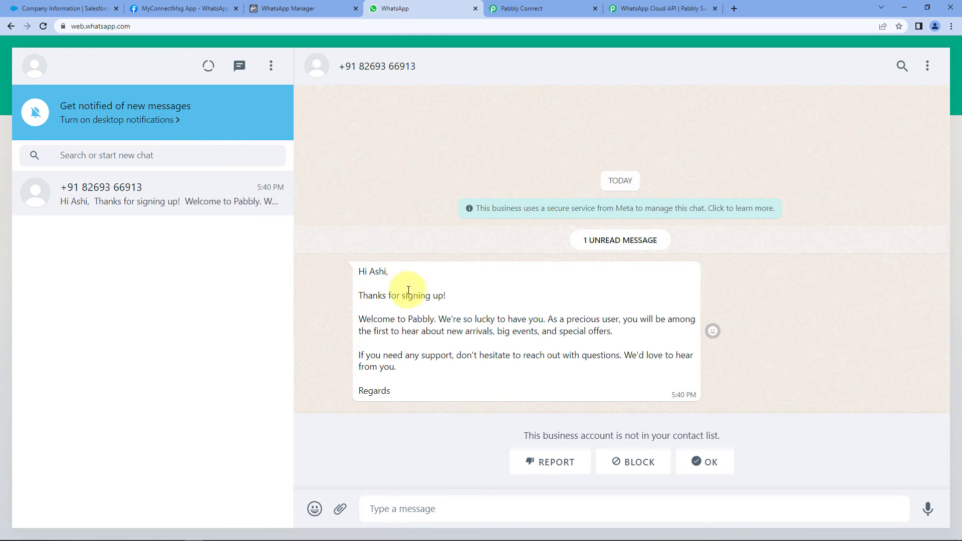
pyautogui.moveTo(370, 271); pyautogui.dragTo(387, 272)
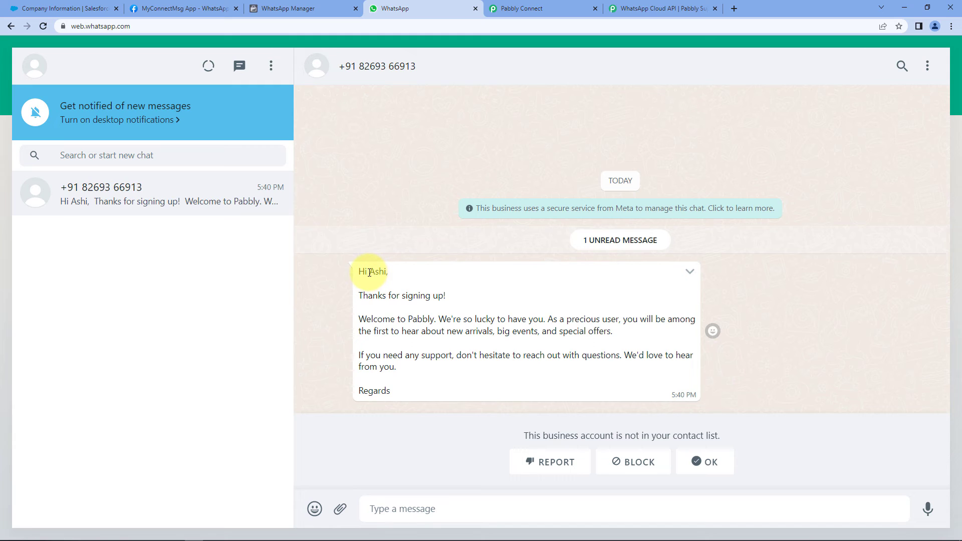
pyautogui.click(395, 273)
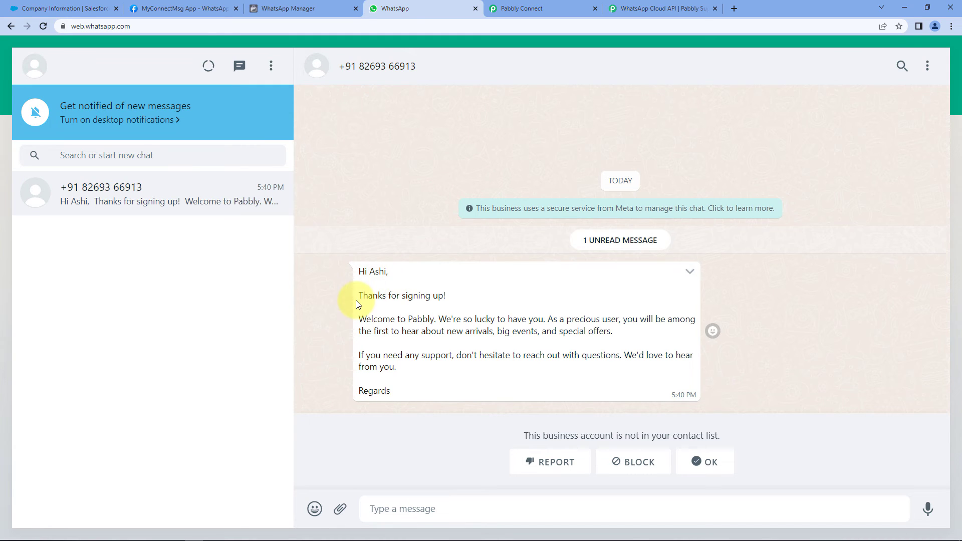
# Highlight the word Pabbly in the message, then return to the Salesforce setup page
pyautogui.doubleClick(416, 319)
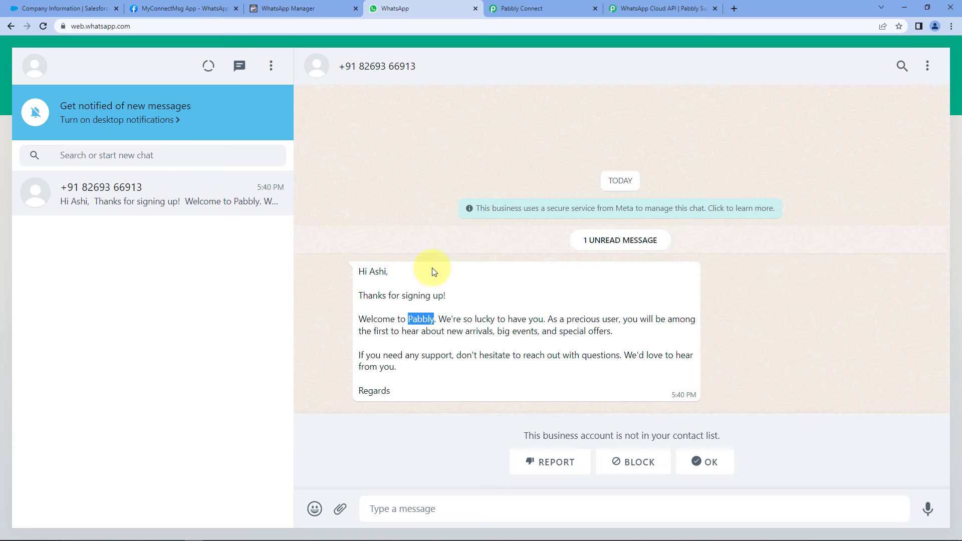
pyautogui.click(445, 281)
pyautogui.click(36, 8)
# Start a new Salesforce lead with salutation Mr. and the lead's first and last name
pyautogui.click(826, 53)
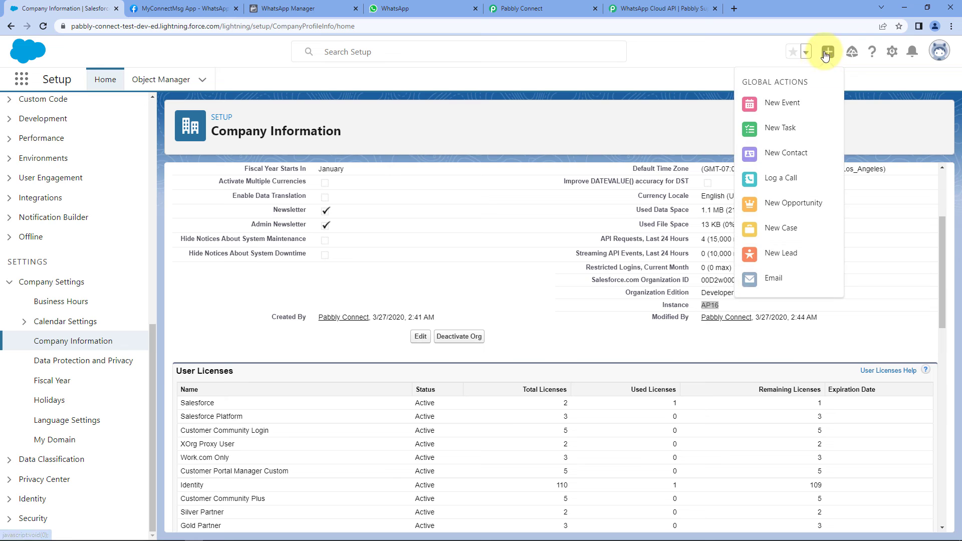
pyautogui.click(782, 255)
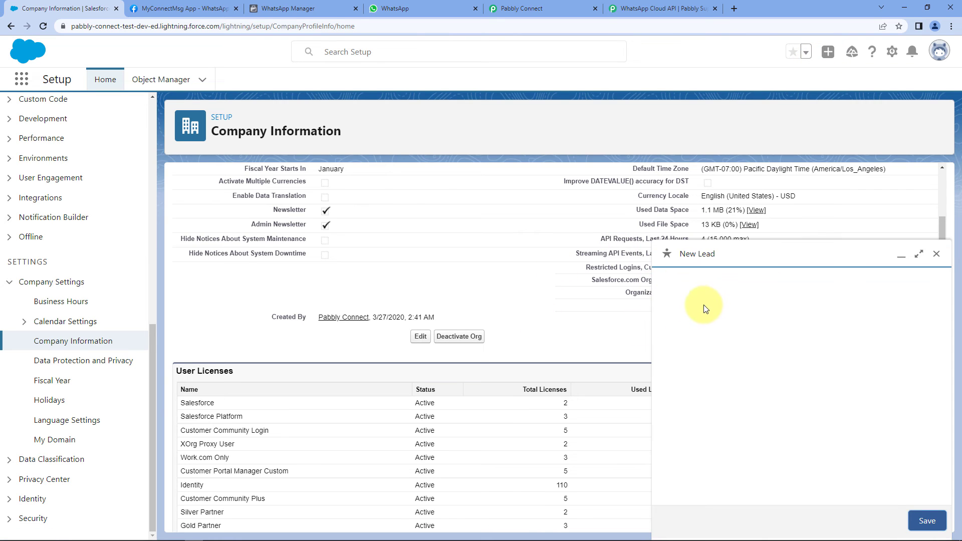
pyautogui.click(704, 321)
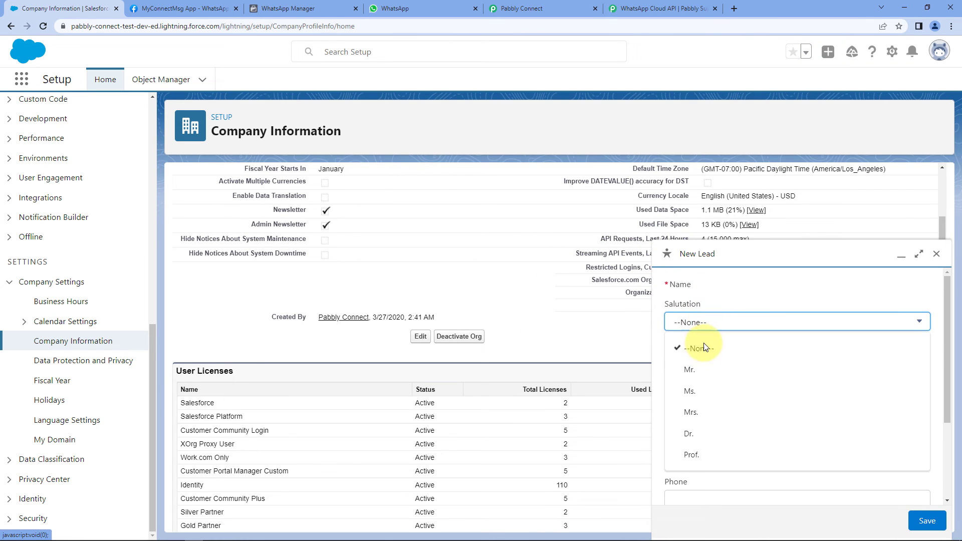
pyautogui.click(694, 370)
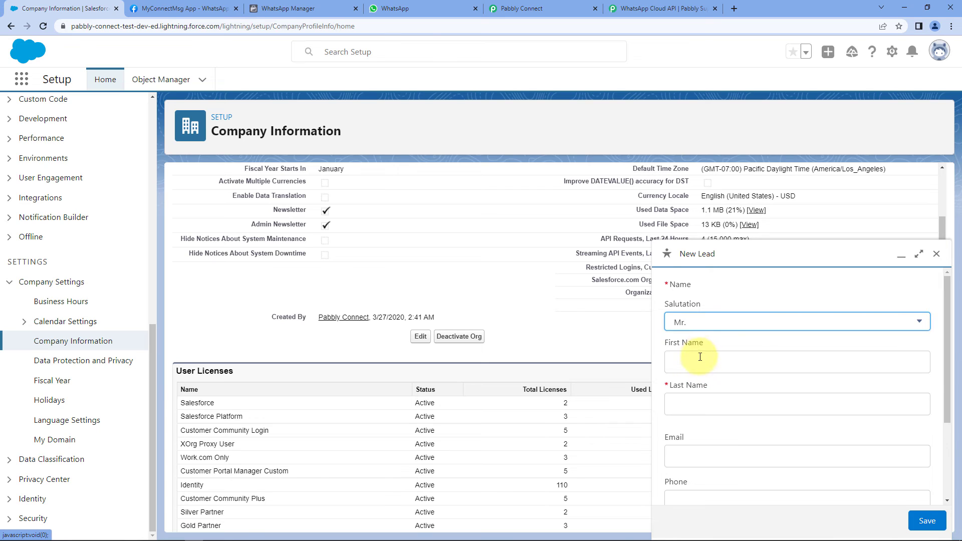
pyautogui.click(697, 361)
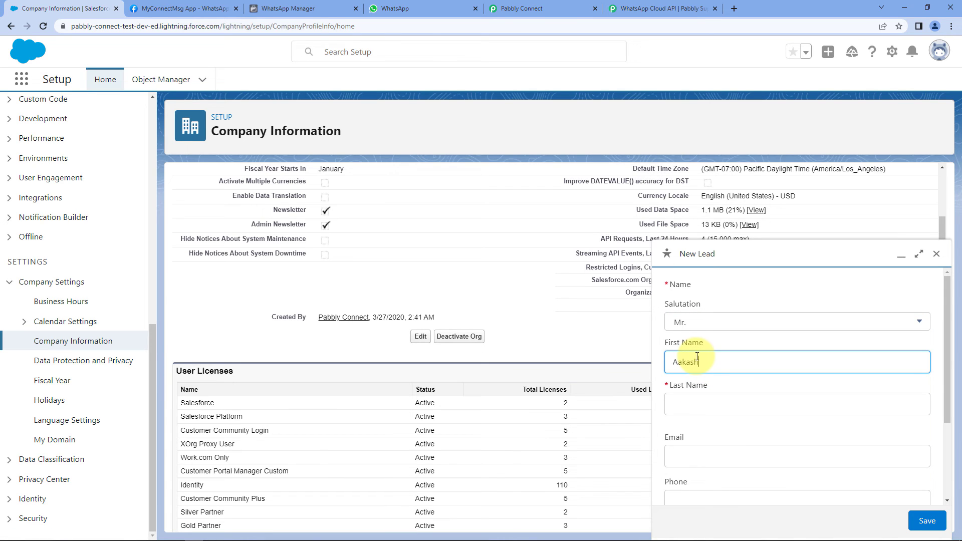
pyautogui.click(700, 405)
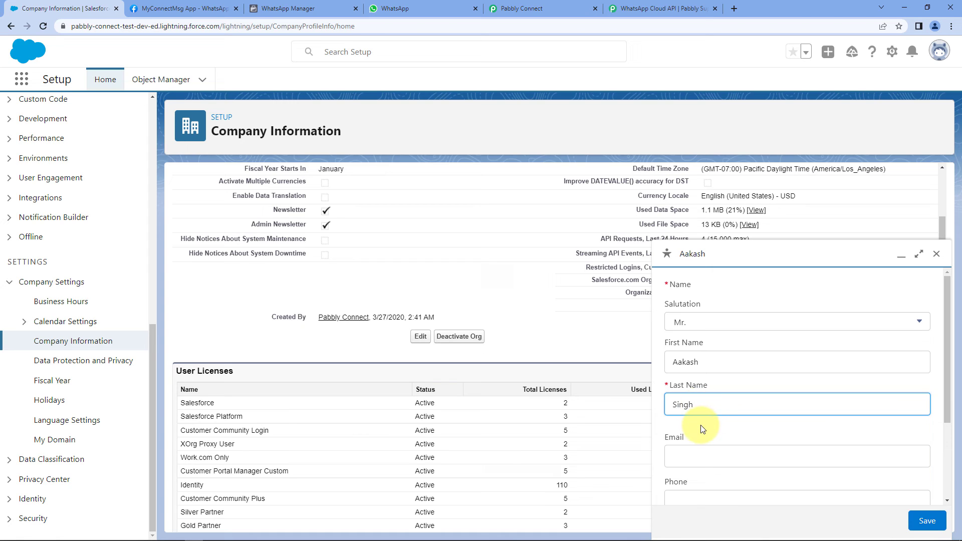
# Enter the lead's e-mail, phone number and company MB, save, and switch to WhatsApp
pyautogui.click(697, 456)
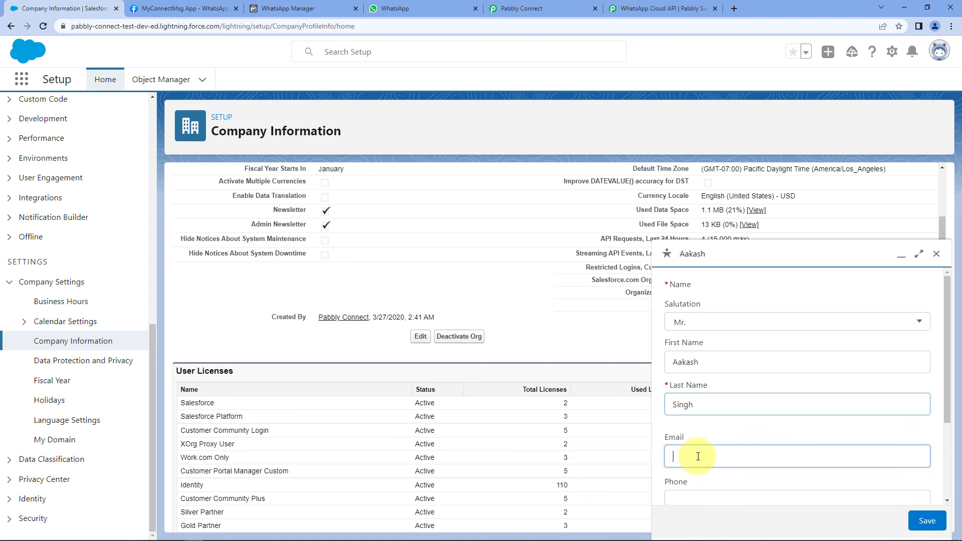
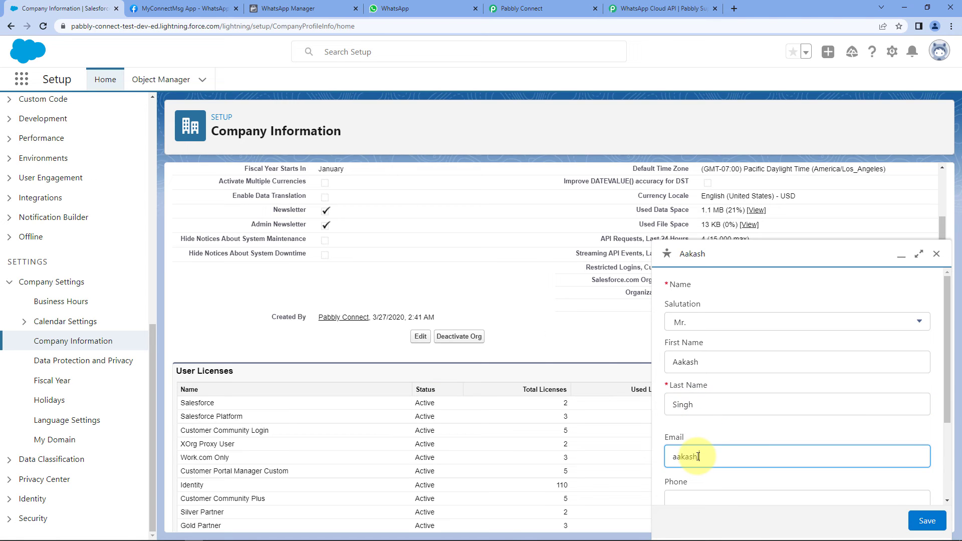
pyautogui.press('Tab')
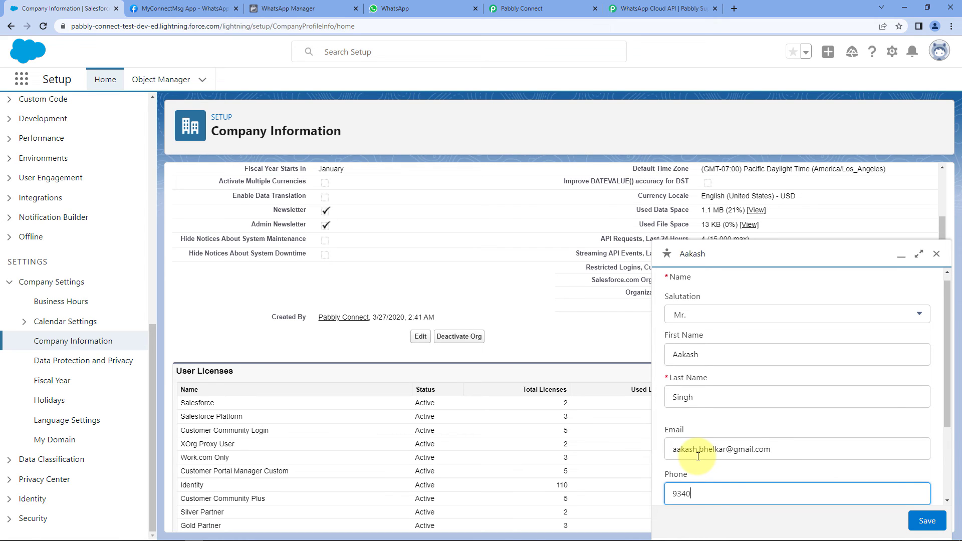
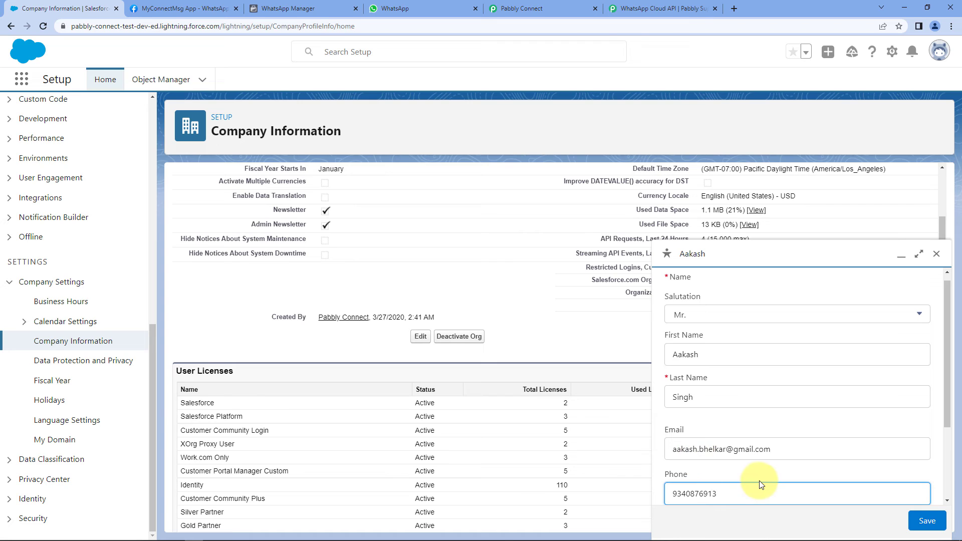
pyautogui.scroll(-2, 741, 470)
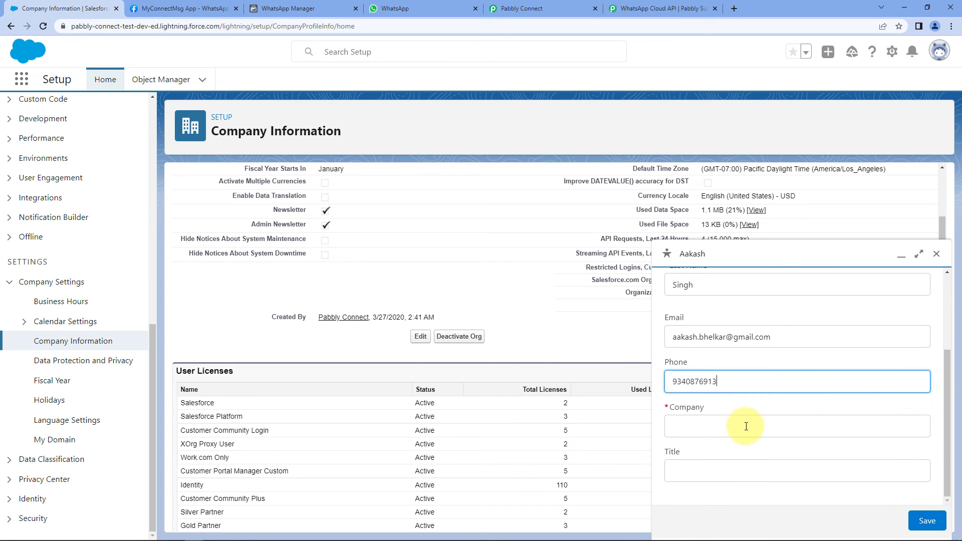
pyautogui.click(741, 429)
pyautogui.write('MB')
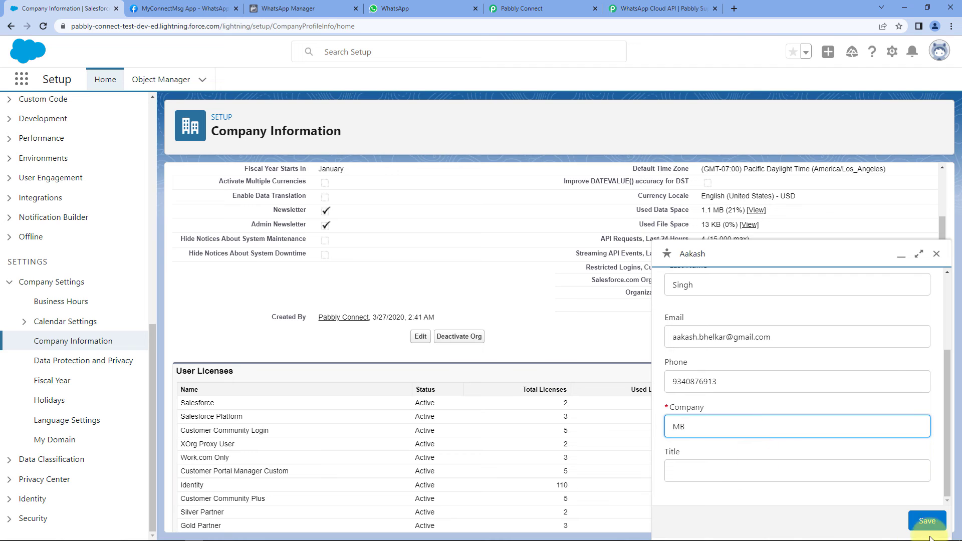
pyautogui.click(938, 522)
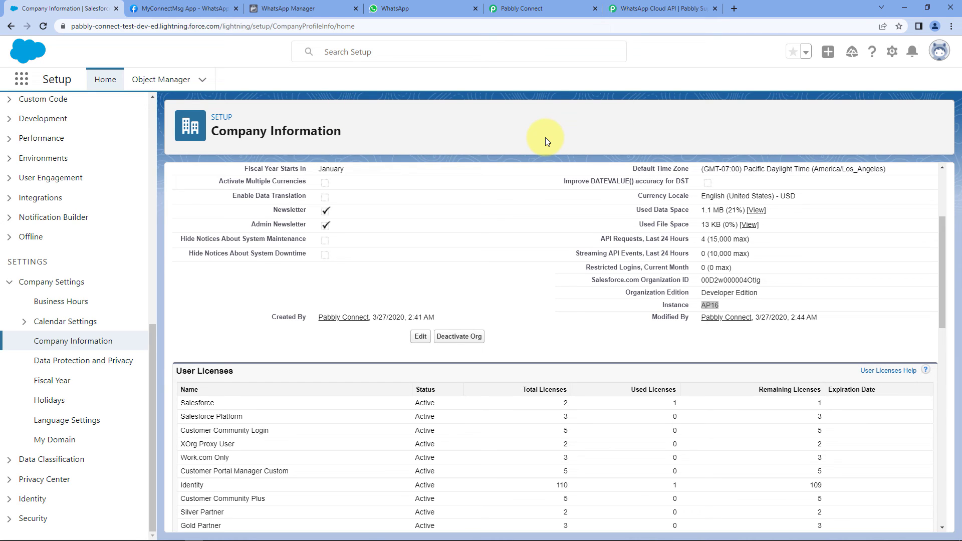
pyautogui.click(438, 6)
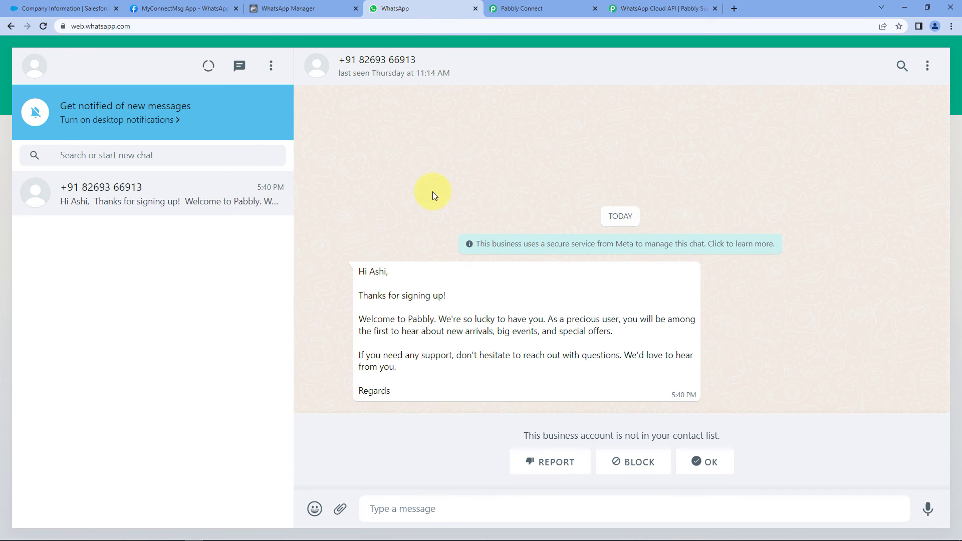
# Scroll up the Pabbly Connect workflow to its trigger, then go back to WhatsApp
pyautogui.click(571, 8)
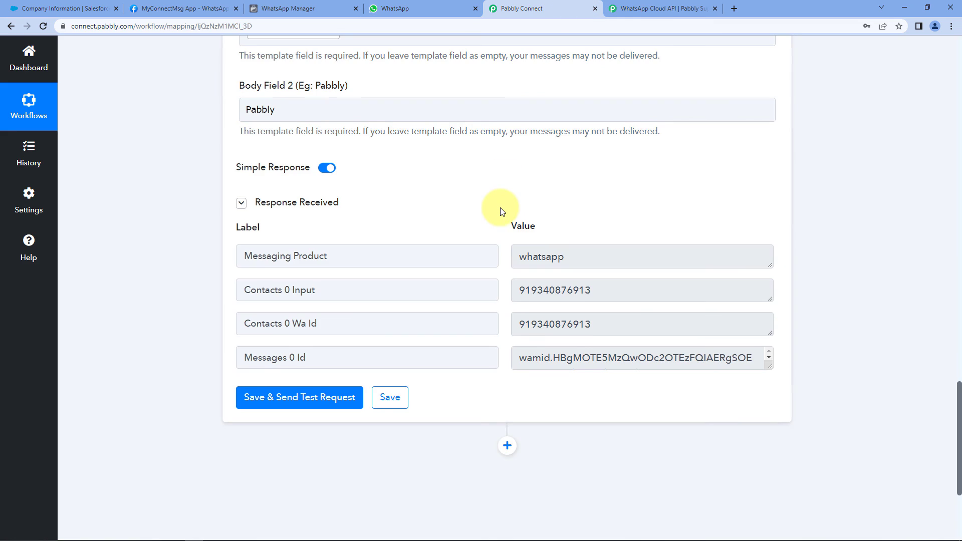
pyautogui.scroll(15, 799, 197)
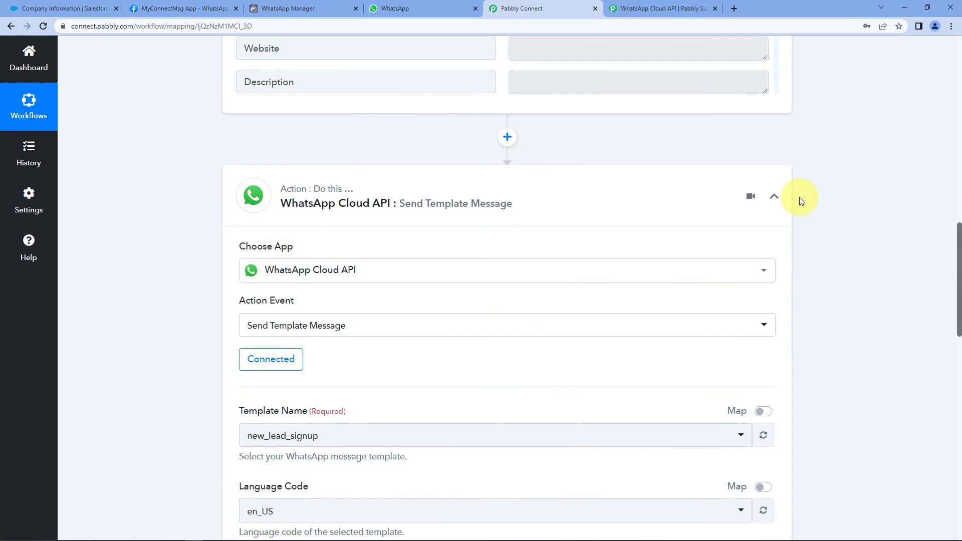
pyautogui.scroll(15, 799, 197)
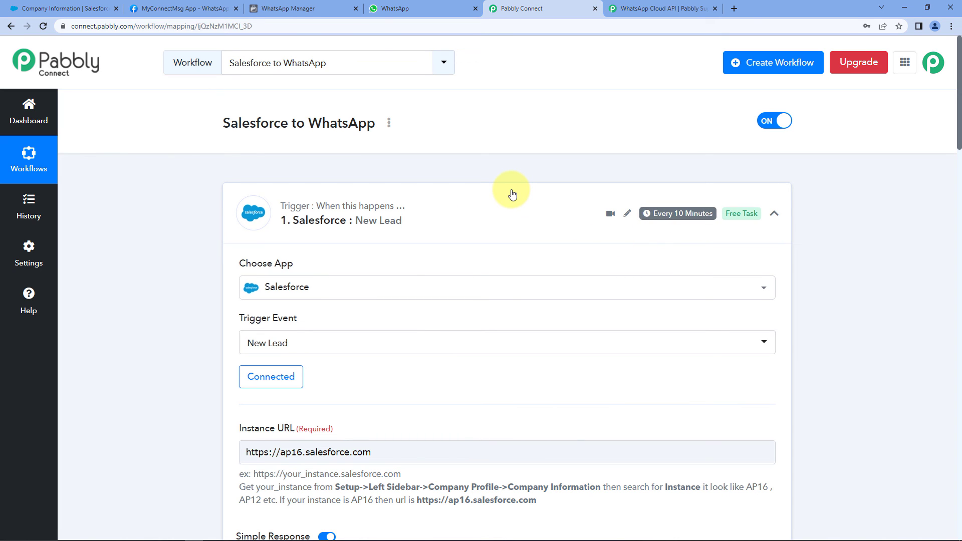
pyautogui.click(419, 8)
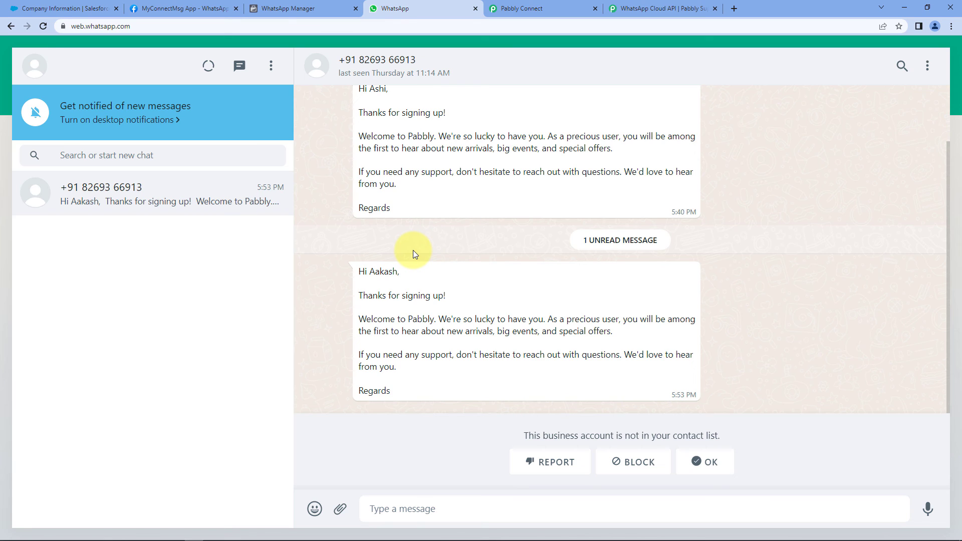
# Highlight the lead's first name in the new greeting, then return to the workflow's top
pyautogui.doubleClick(386, 273)
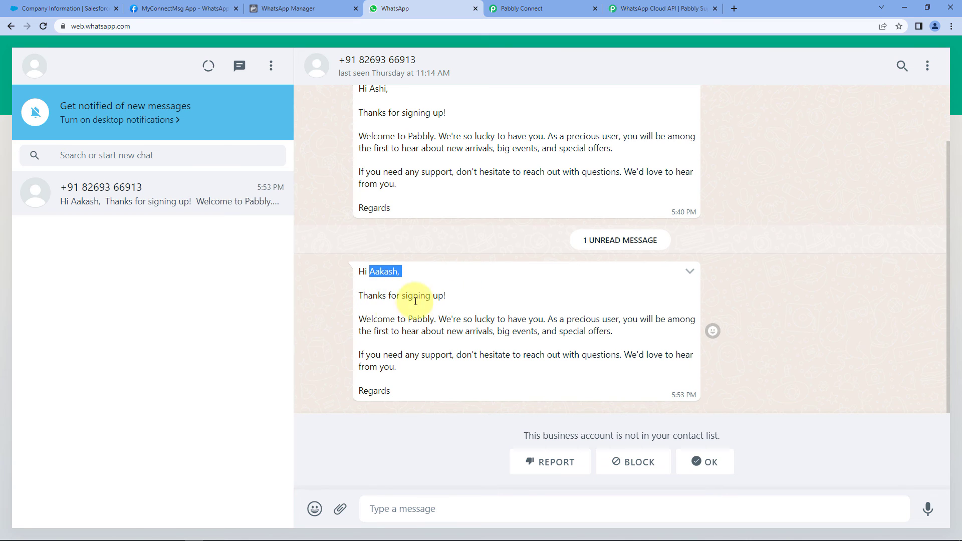
pyautogui.click(399, 398)
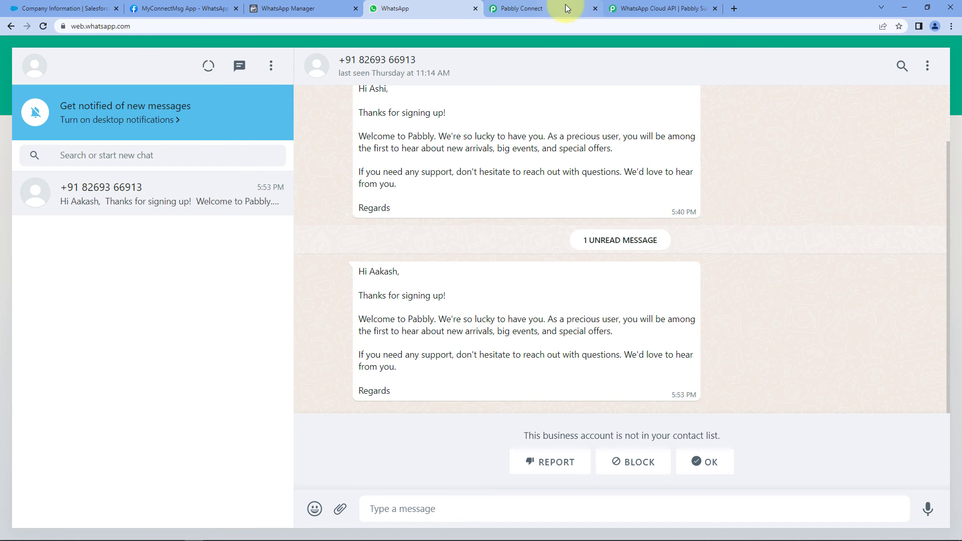
pyautogui.click(587, 6)
pyautogui.scroll(8, 849, 207)
pyautogui.scroll(15, 849, 206)
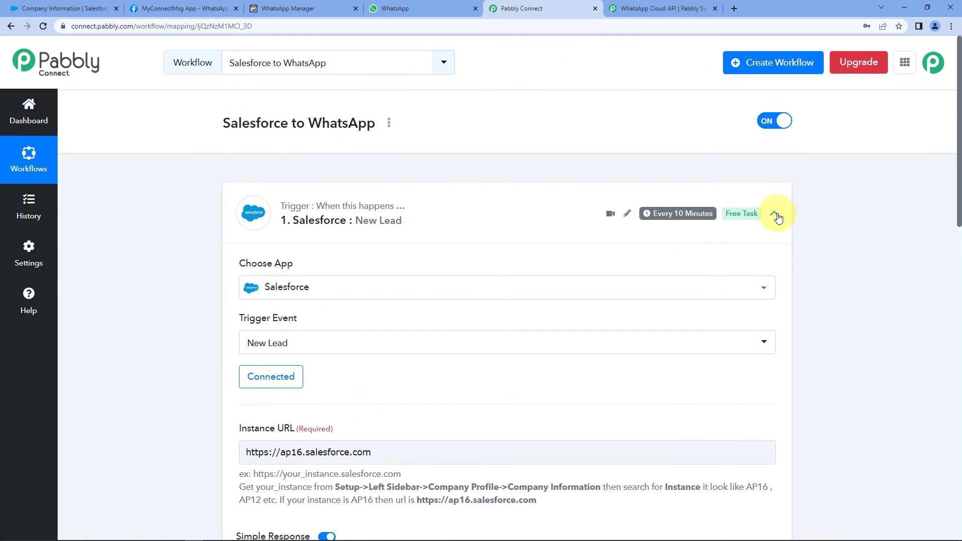
# Collapse the Salesforce New Lead trigger card and scroll up to the workflow header
pyautogui.click(774, 214)
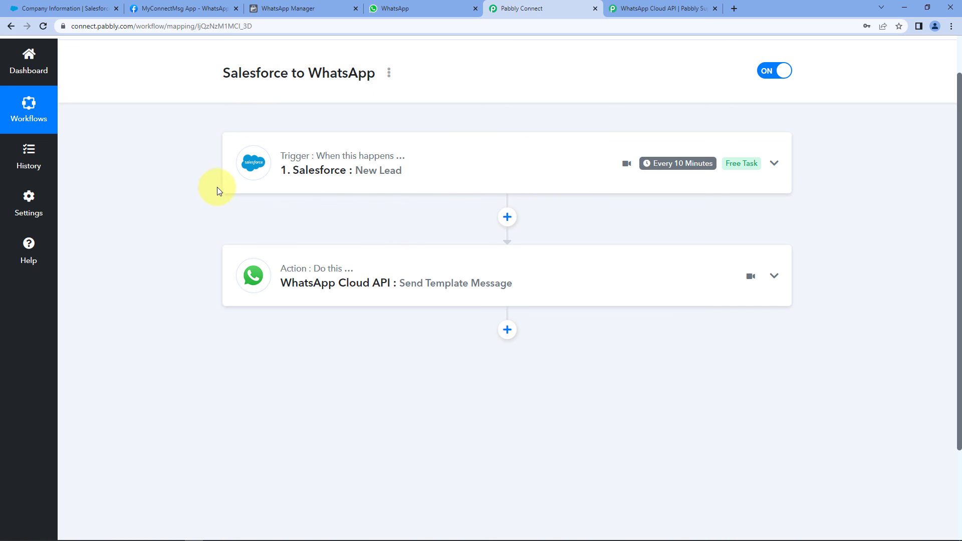
pyautogui.scroll(1, 561, 119)
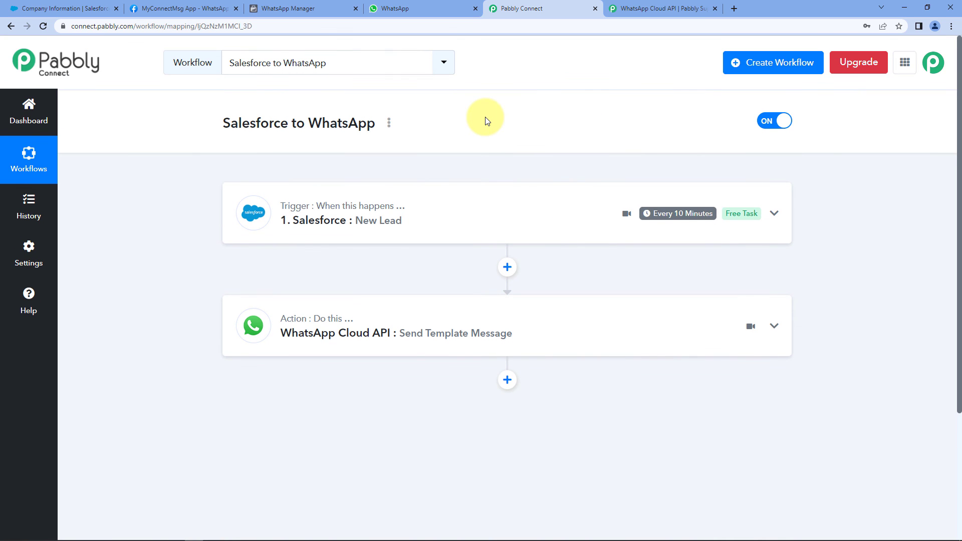